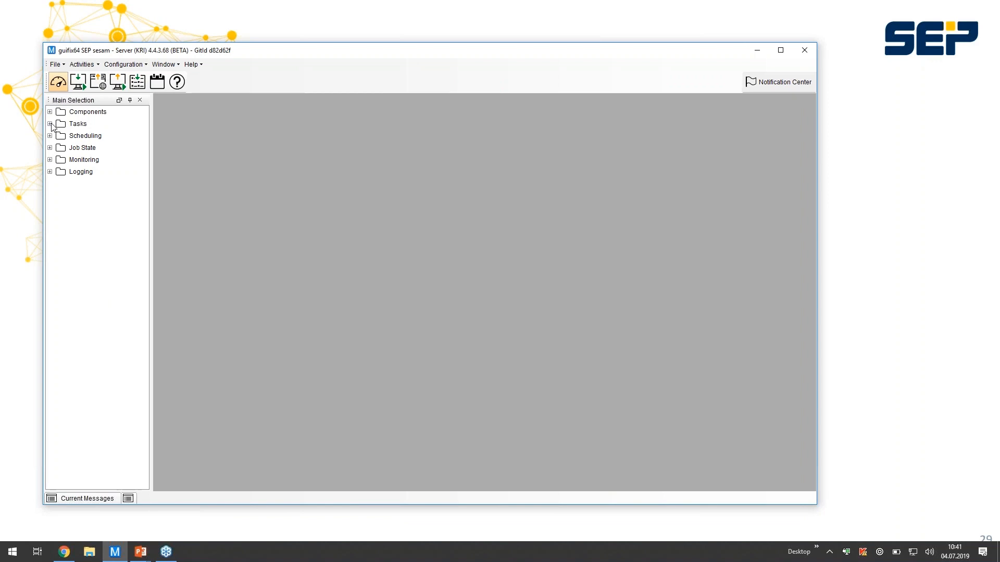
- Open the tasks by clients overview and expand Databases and DB2 down to the tasks of client sep-sql2008r2
{"action": "left_click", "coordinate": [50, 124]}
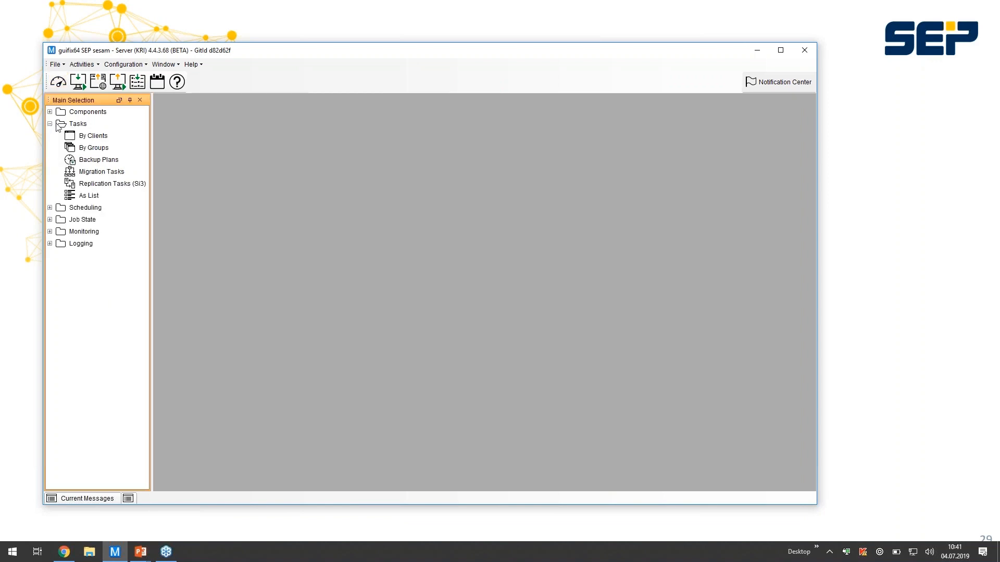
{"action": "left_click", "coordinate": [93, 137]}
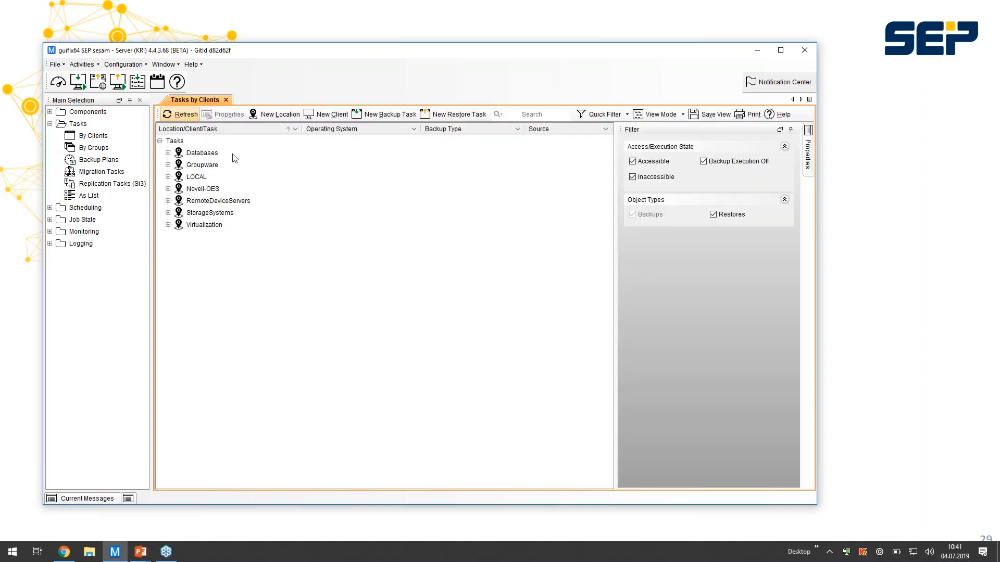
{"action": "left_click", "coordinate": [168, 152]}
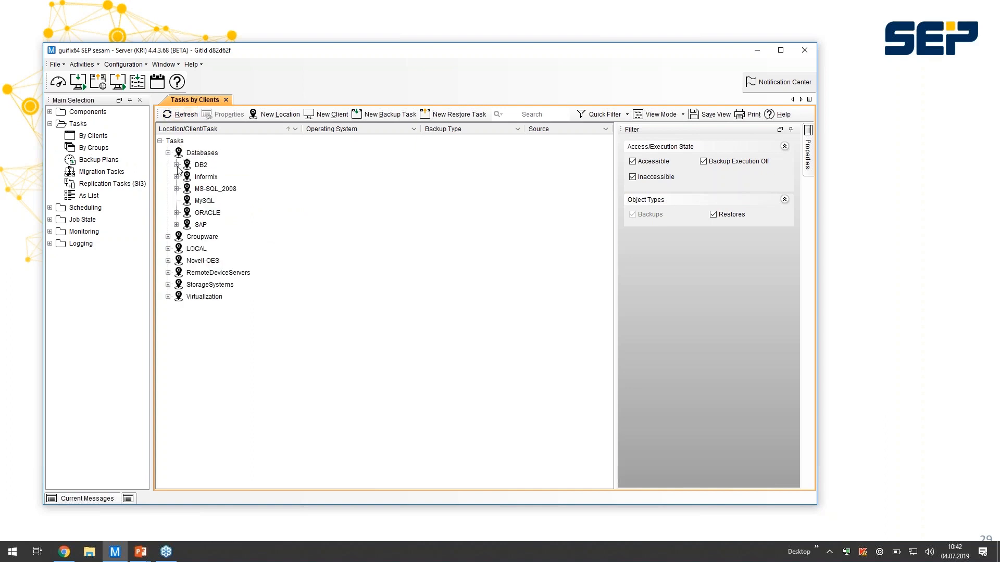
{"action": "left_click", "coordinate": [176, 165]}
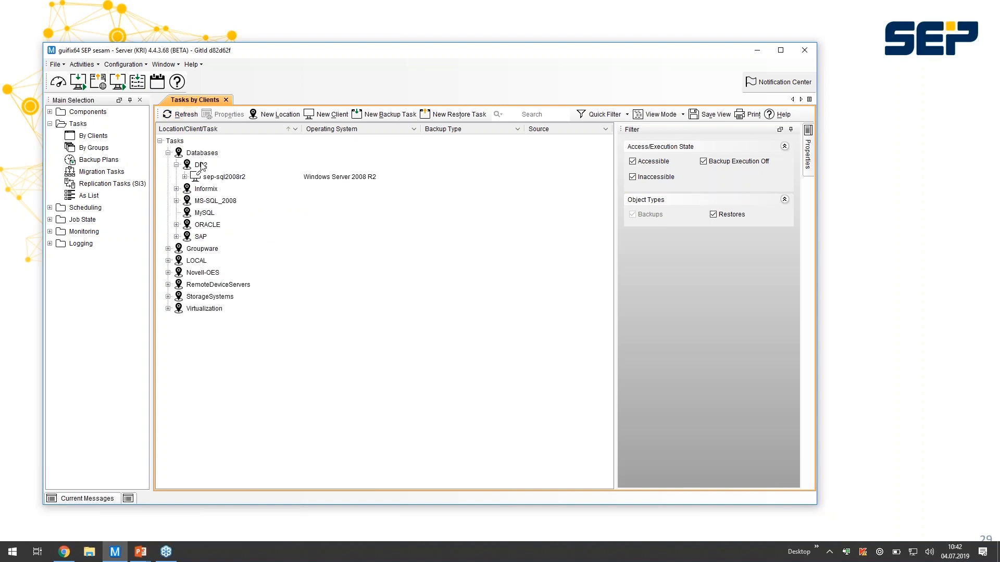
{"action": "left_click", "coordinate": [185, 177]}
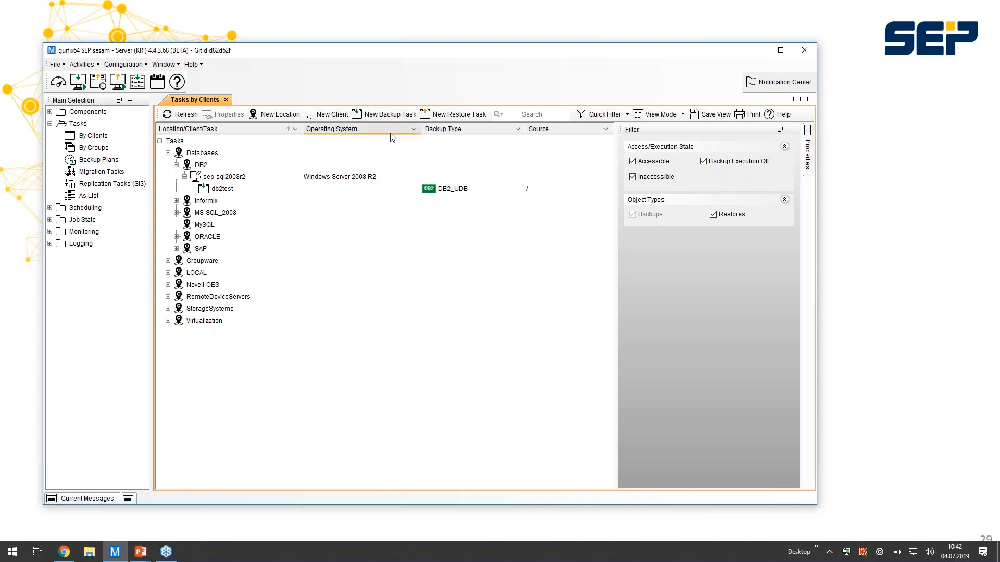
- Expand MS-SQL_2008 down to the tasks of client qs2ws2008x64sql and check the column options for Backup Type
{"action": "left_click", "coordinate": [176, 212]}
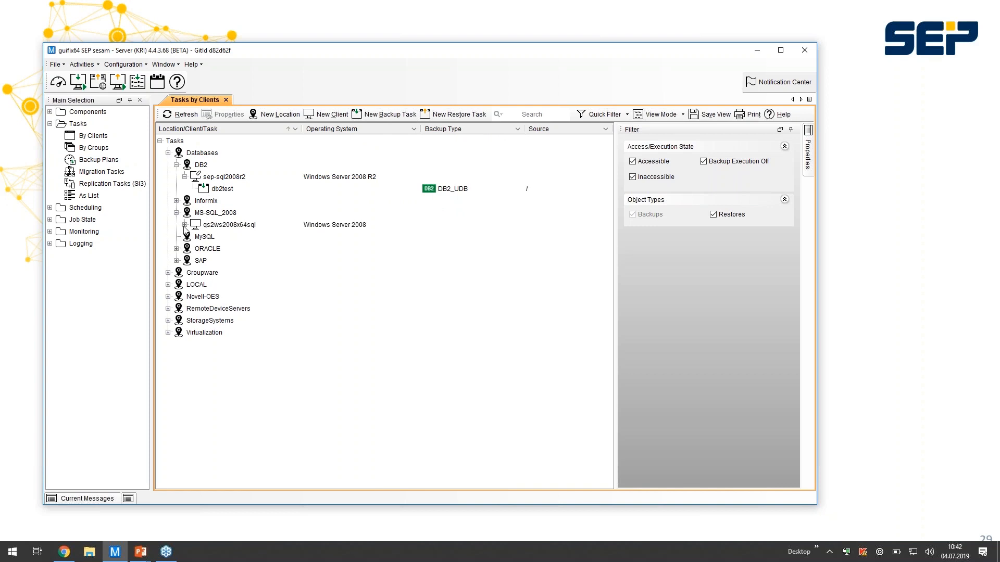
{"action": "left_click", "coordinate": [185, 224]}
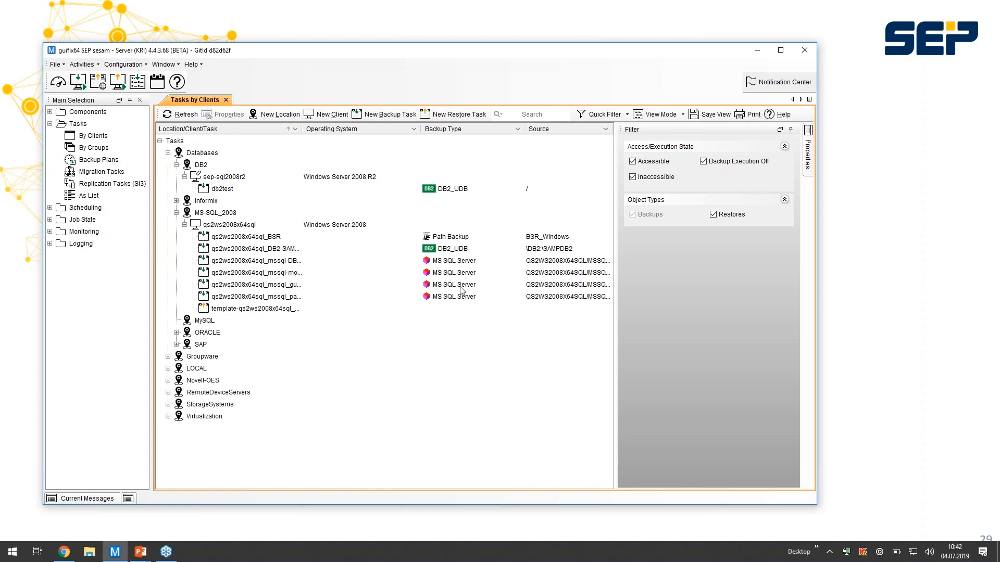
{"action": "right_click", "coordinate": [465, 133]}
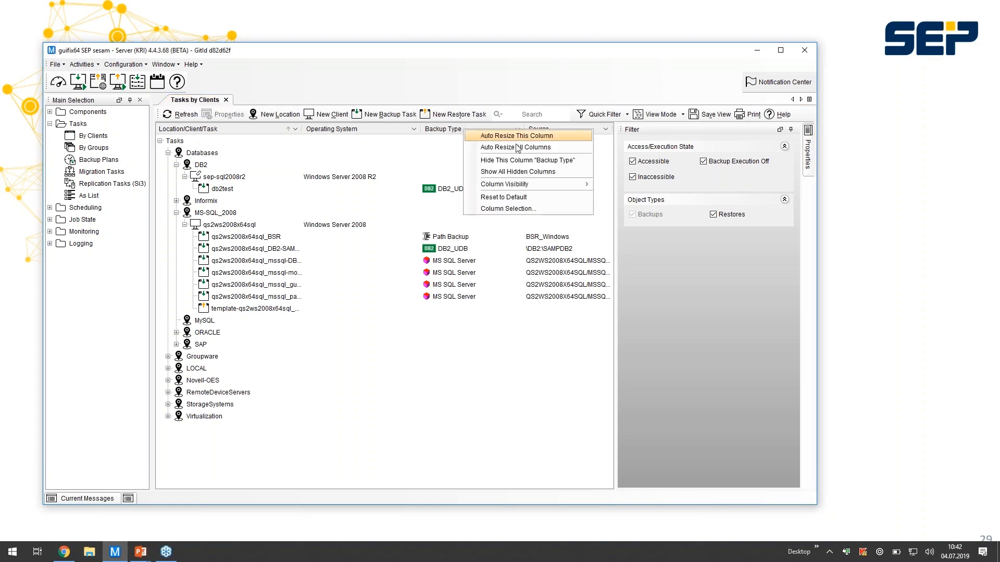
{"action": "left_click", "coordinate": [503, 82]}
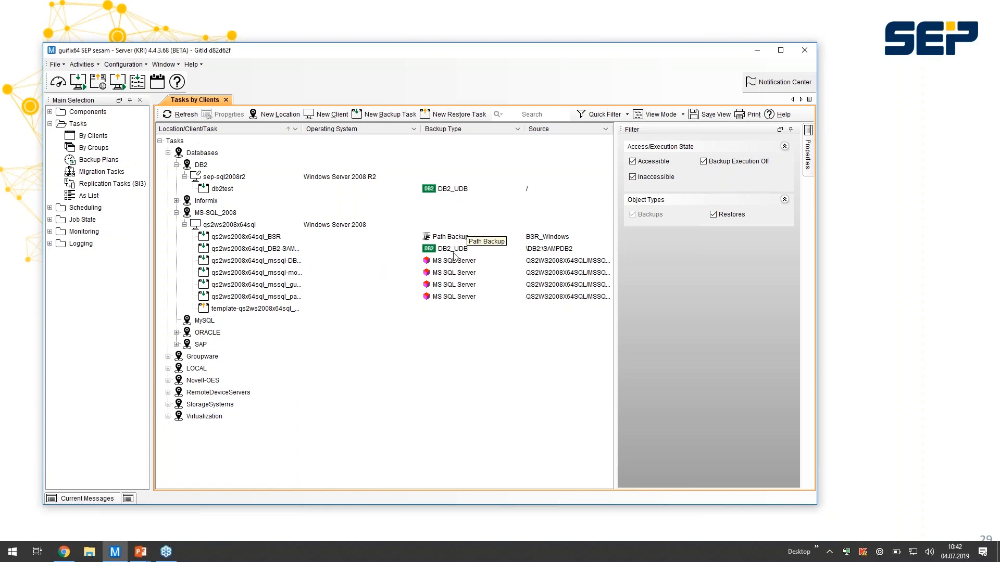
- Open the list view of all tasks and look through the backup types of the listed tasks
{"action": "left_click", "coordinate": [87, 197]}
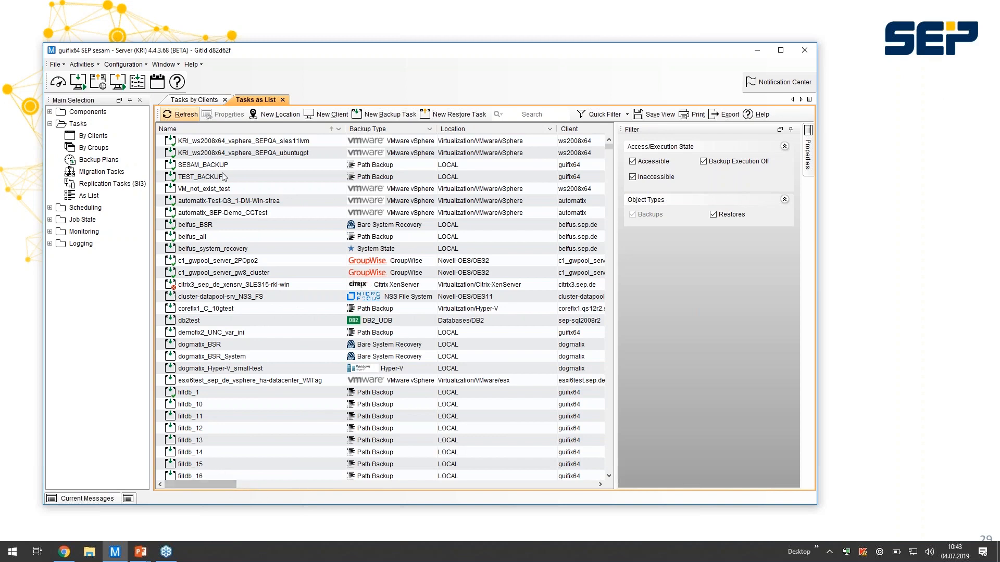
{"action": "scroll", "coordinate": [275, 175], "scroll_direction": "down", "scroll_amount": 14}
{"action": "scroll", "coordinate": [274, 176], "scroll_direction": "down", "scroll_amount": 20}
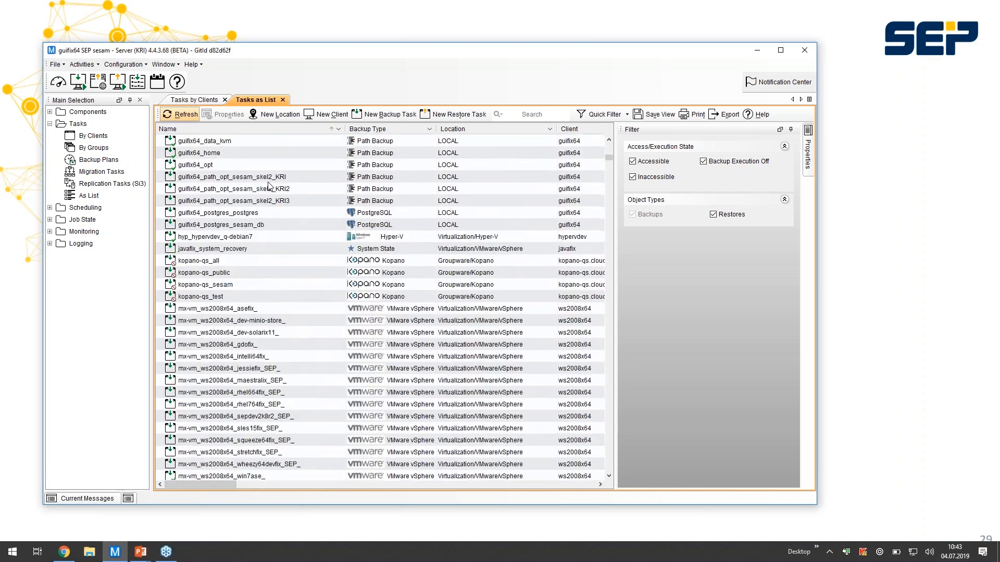
{"action": "scroll", "coordinate": [264, 184], "scroll_direction": "up", "scroll_amount": 20}
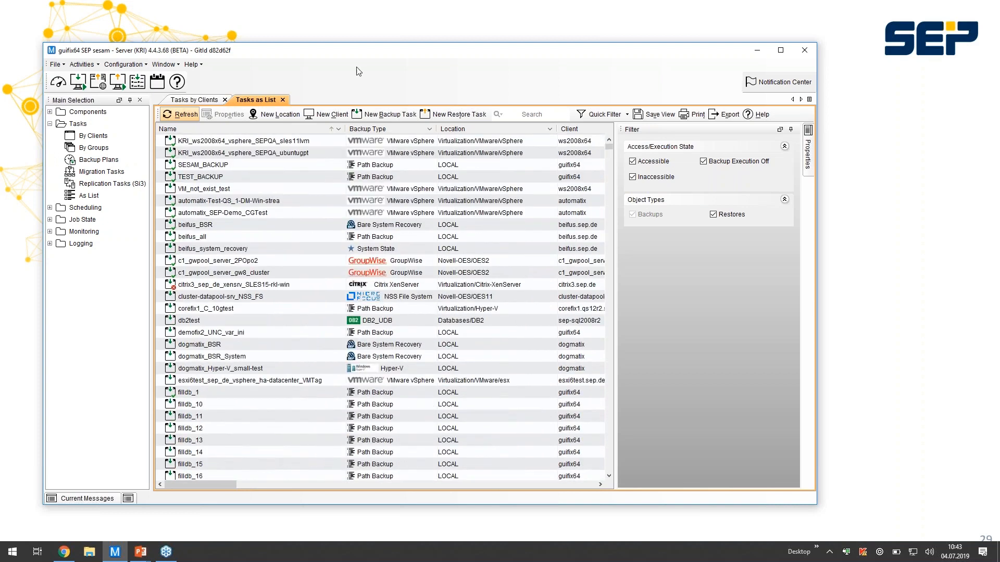
- Open the data stores overview and inspect the credential settings for a new HPE StoreOnce data store without creating it
{"action": "left_click", "coordinate": [50, 112]}
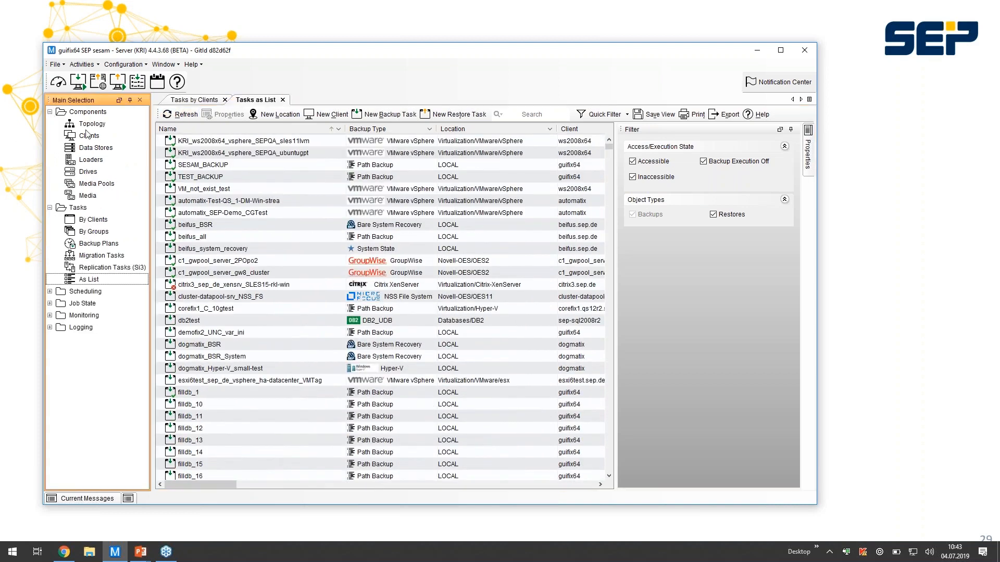
{"action": "left_click", "coordinate": [96, 149]}
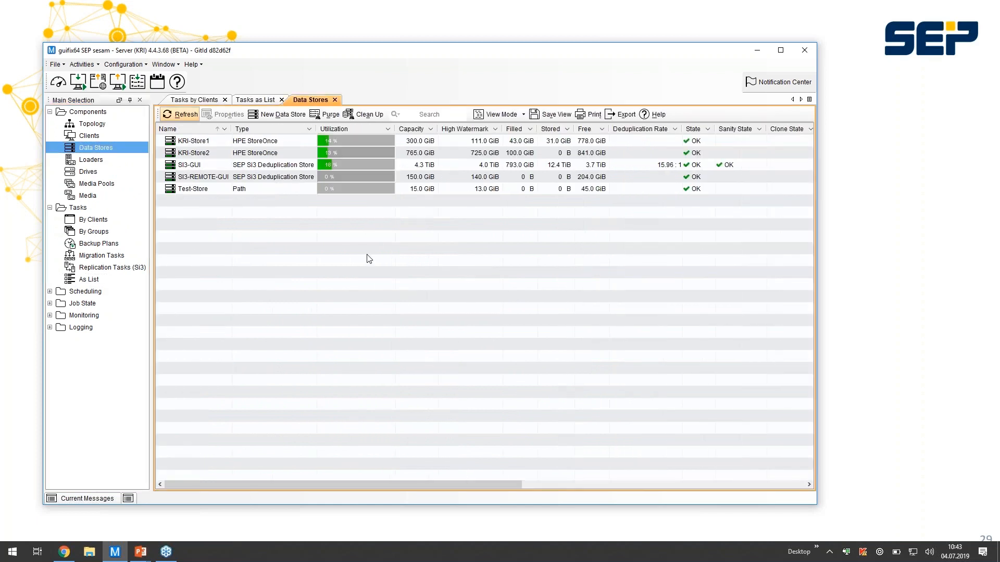
{"action": "left_click", "coordinate": [287, 114]}
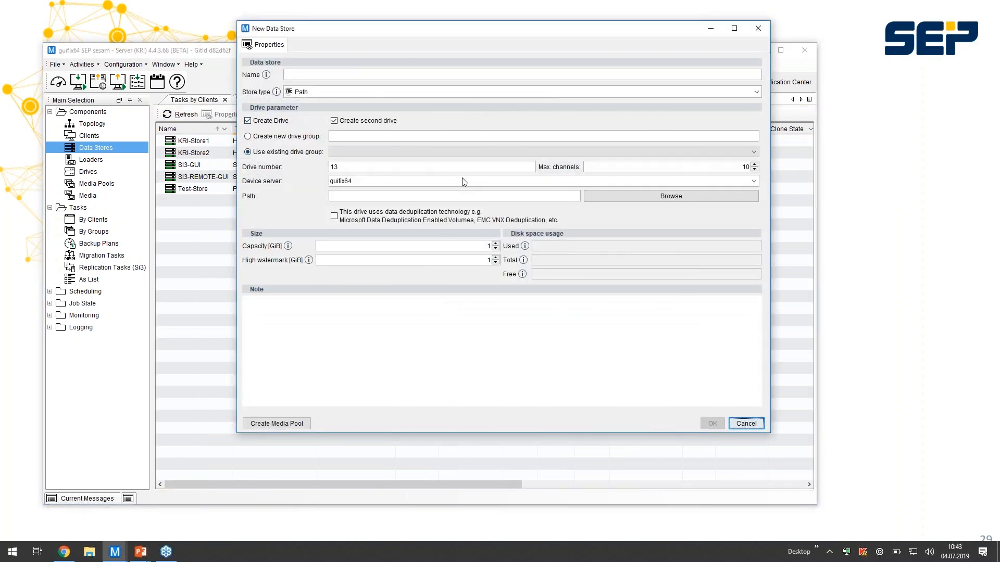
{"action": "left_click", "coordinate": [336, 93]}
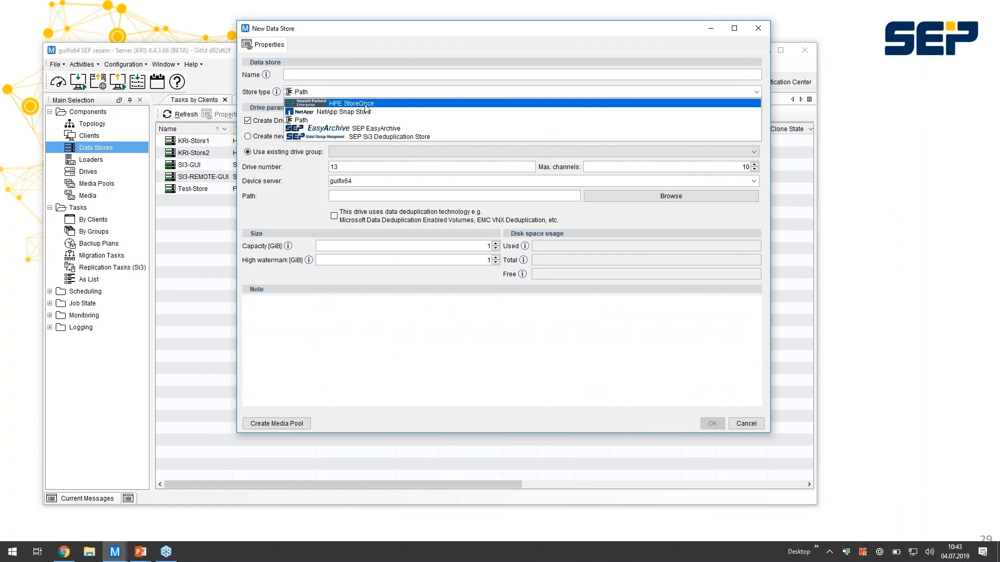
{"action": "left_click", "coordinate": [367, 107]}
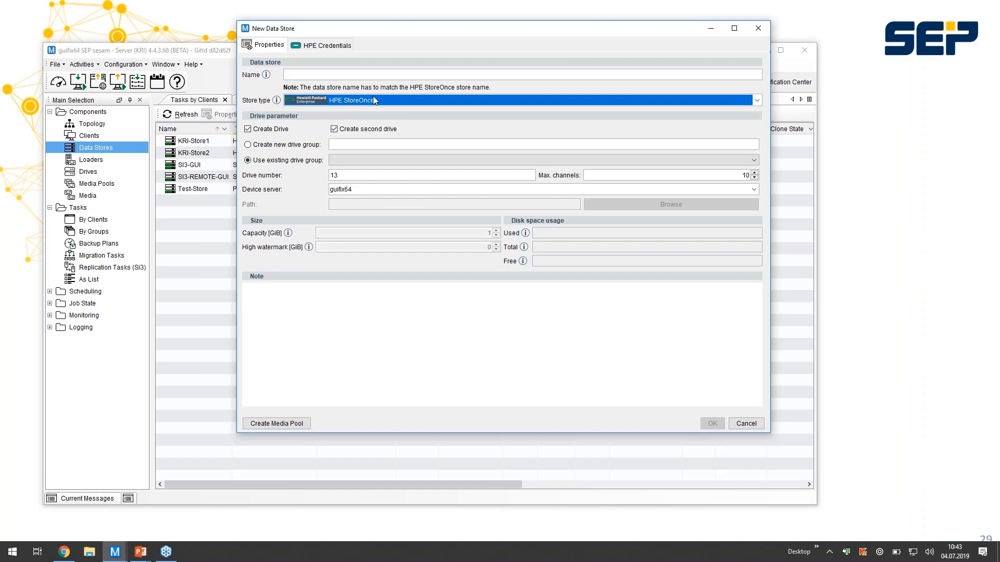
{"action": "left_click", "coordinate": [338, 46]}
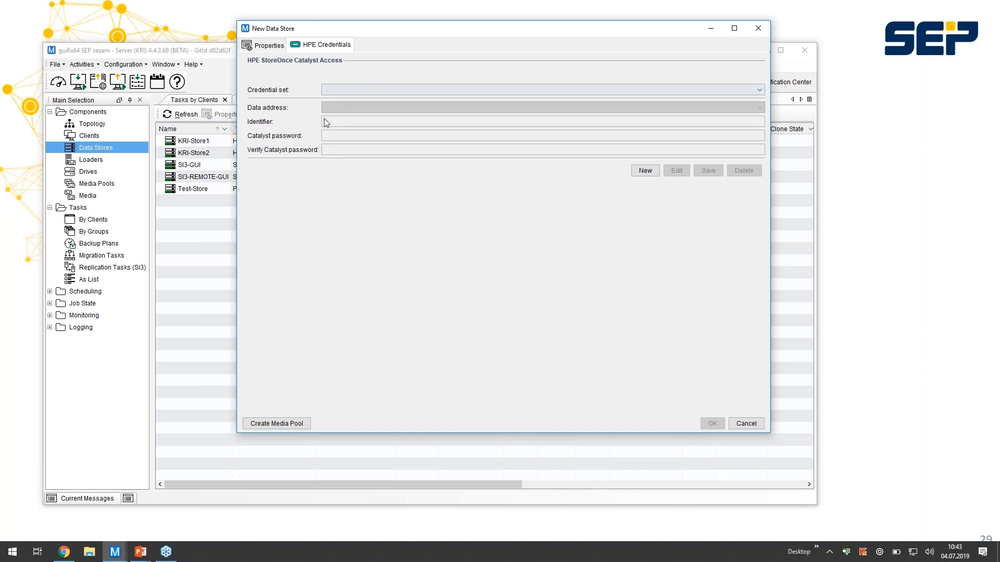
{"action": "left_click", "coordinate": [746, 424]}
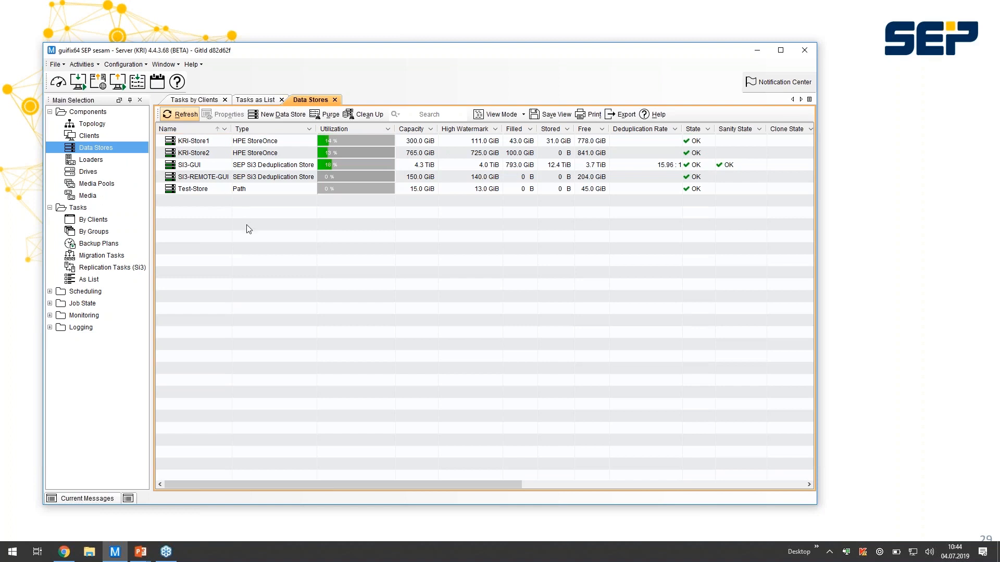
- Generate the MSP Unit license report for the Databases location in the topology, and close the report after viewing it
{"action": "left_click", "coordinate": [90, 124]}
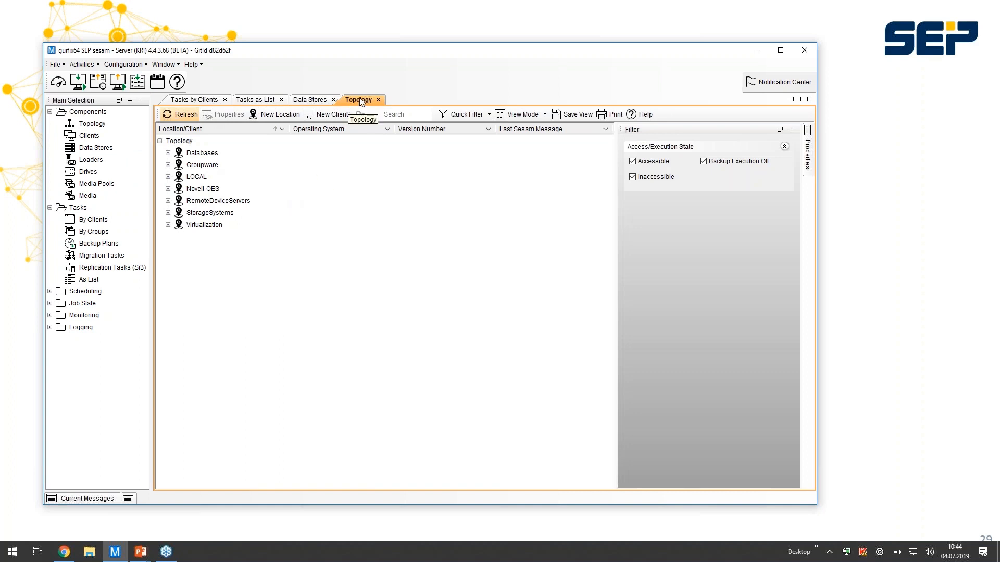
{"action": "left_click", "coordinate": [167, 152]}
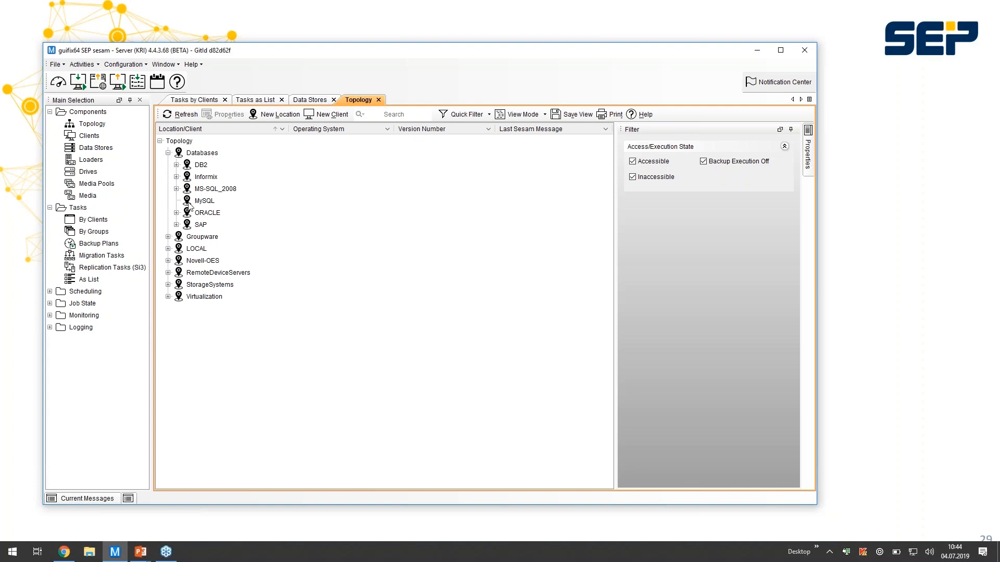
{"action": "right_click", "coordinate": [193, 154]}
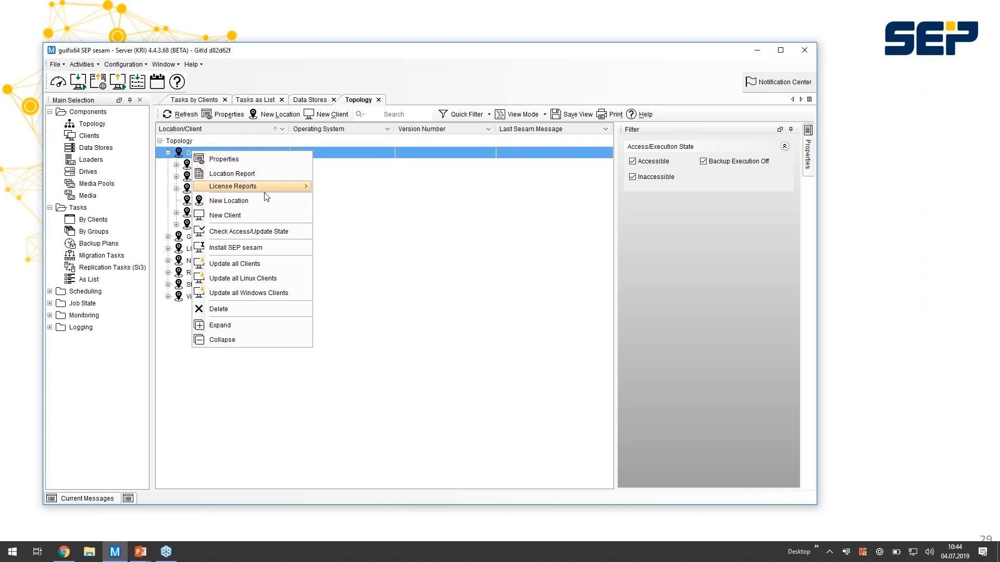
{"action": "mouse_move", "coordinate": [265, 192]}
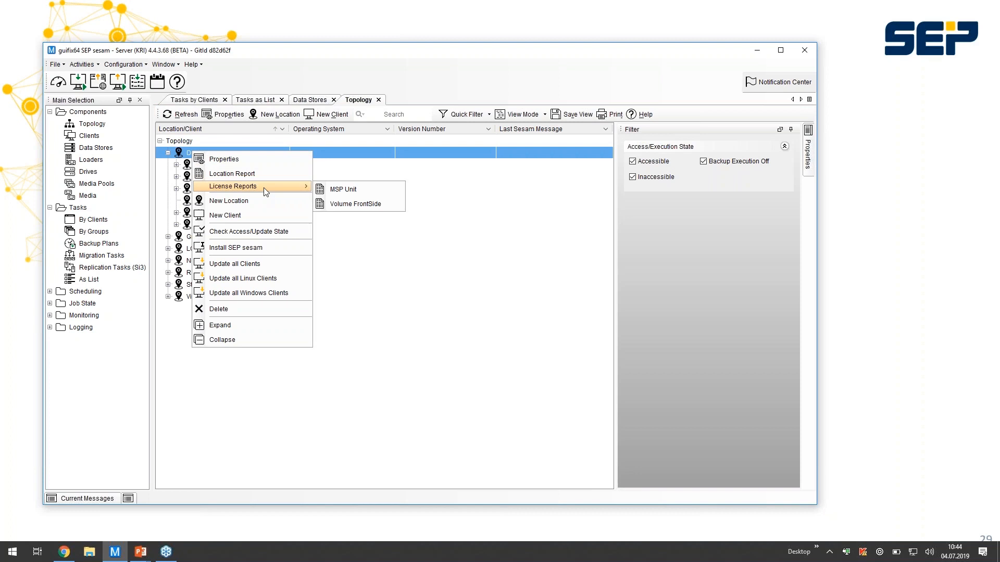
{"action": "left_click", "coordinate": [342, 191]}
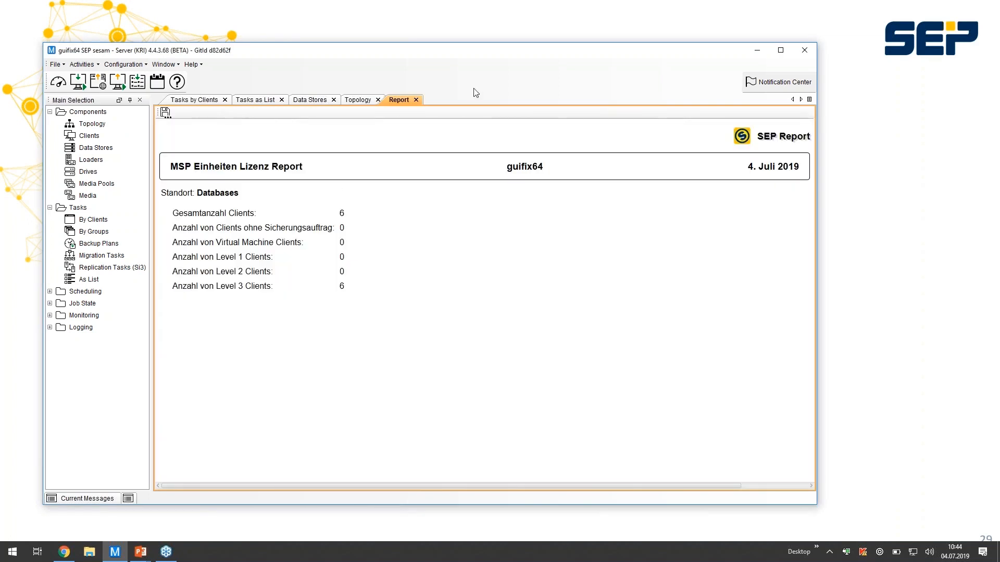
{"action": "left_click", "coordinate": [417, 100]}
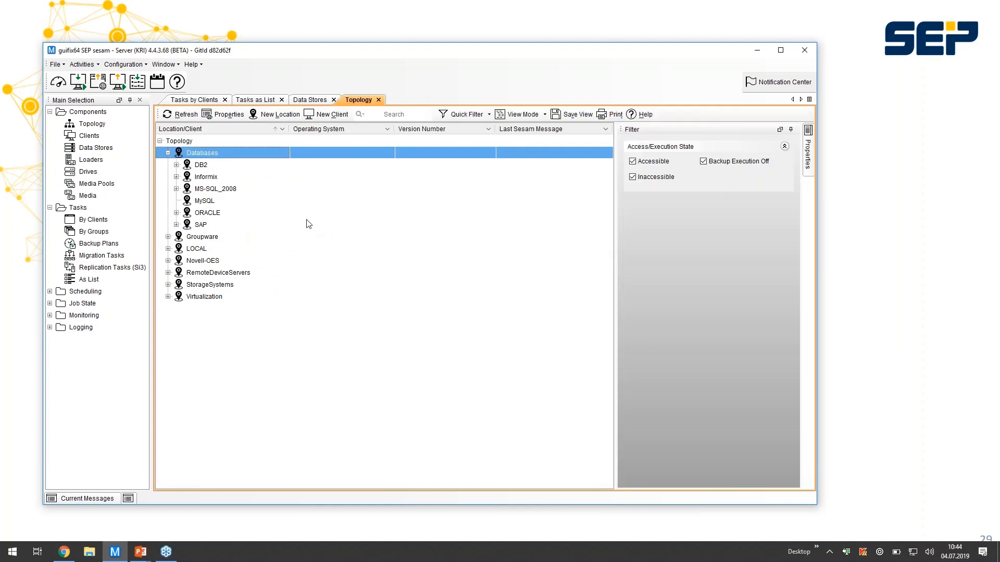
- Generate the MSP Unit license report for the entire topology and read through the client figures of every location
{"action": "right_click", "coordinate": [186, 144]}
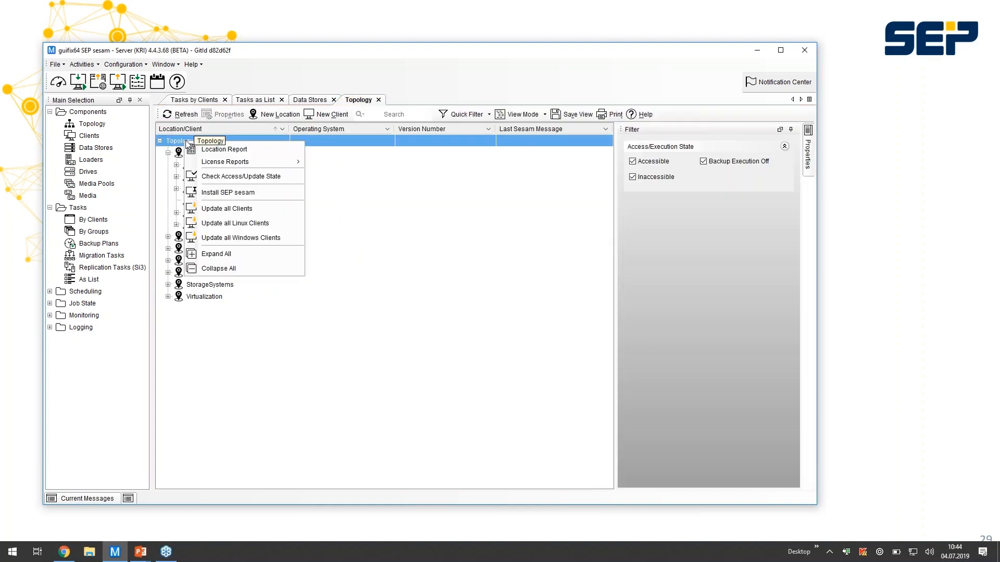
{"action": "mouse_move", "coordinate": [258, 159]}
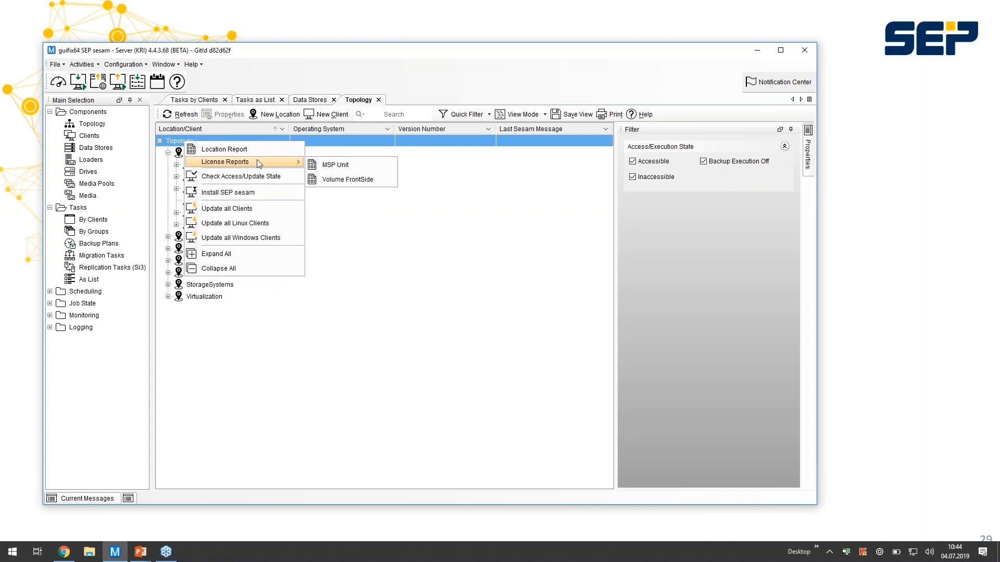
{"action": "left_click", "coordinate": [331, 167]}
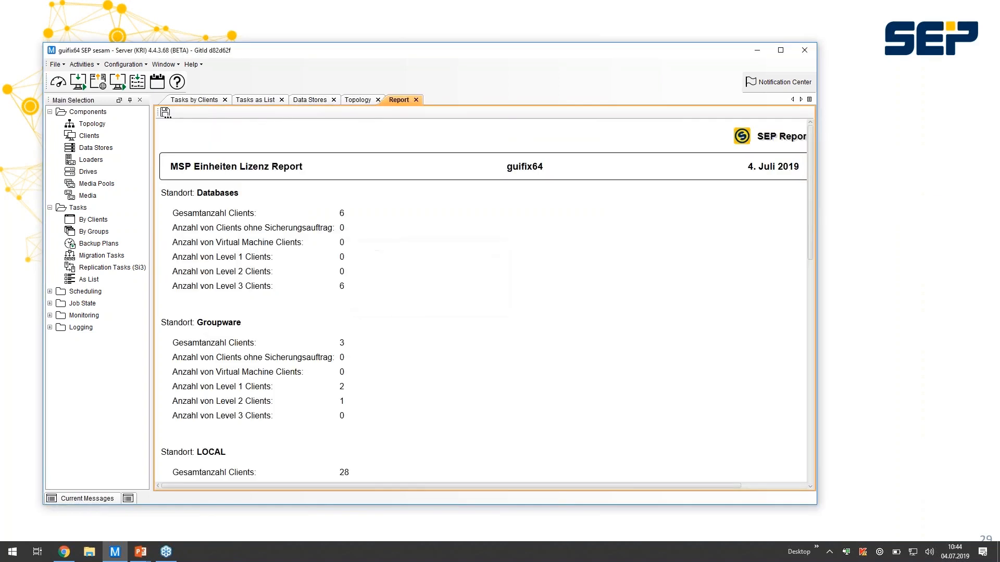
{"action": "scroll", "coordinate": [388, 261], "scroll_direction": "down", "scroll_amount": 2}
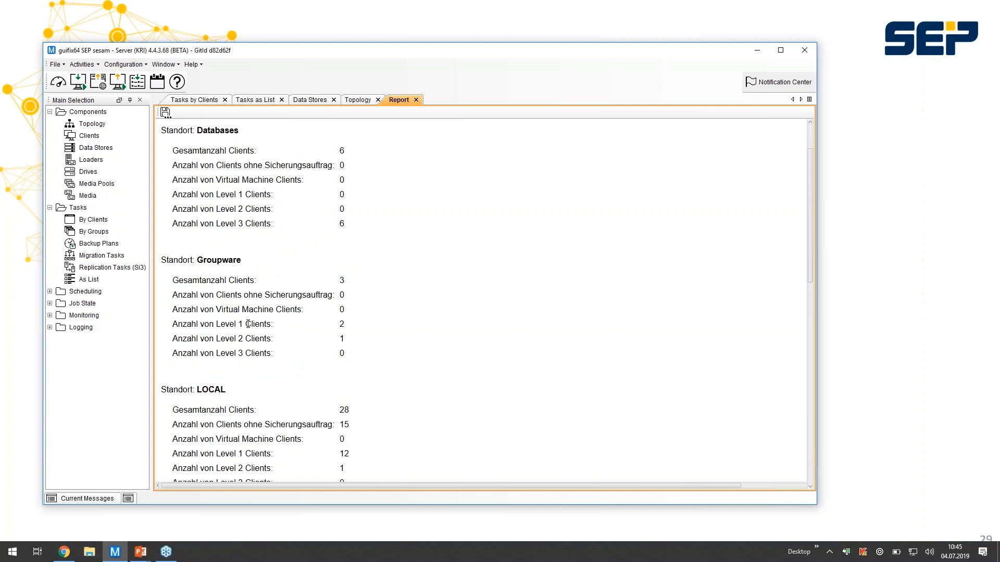
{"action": "scroll", "coordinate": [482, 303], "scroll_direction": "down", "scroll_amount": 3}
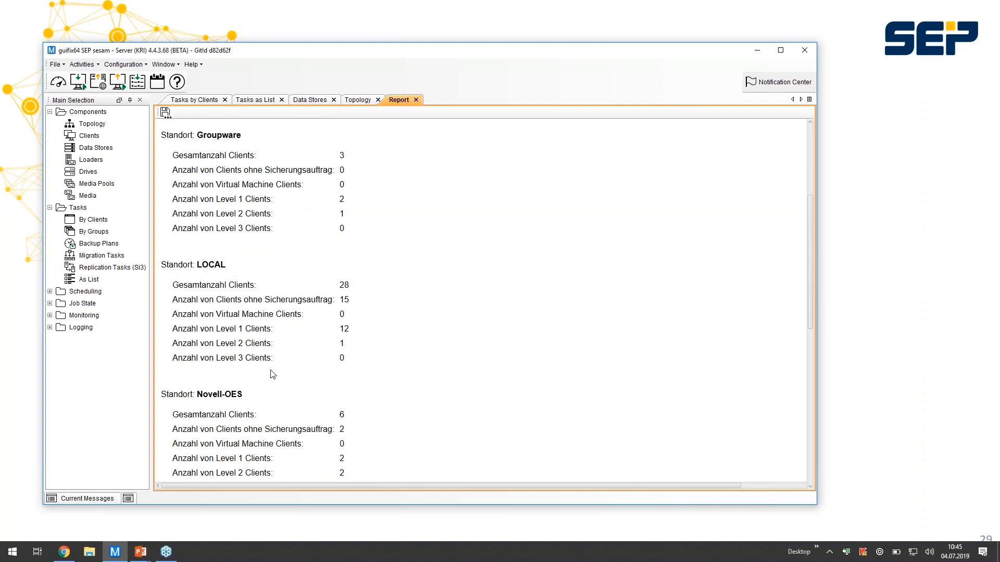
{"action": "scroll", "coordinate": [426, 387], "scroll_direction": "down", "scroll_amount": 2}
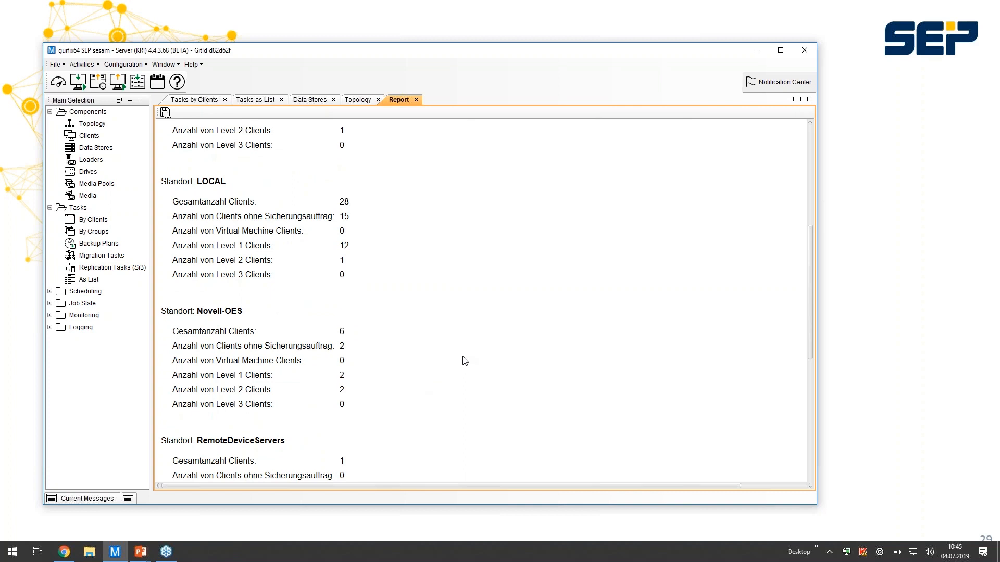
{"action": "scroll", "coordinate": [465, 361], "scroll_direction": "down", "scroll_amount": 8}
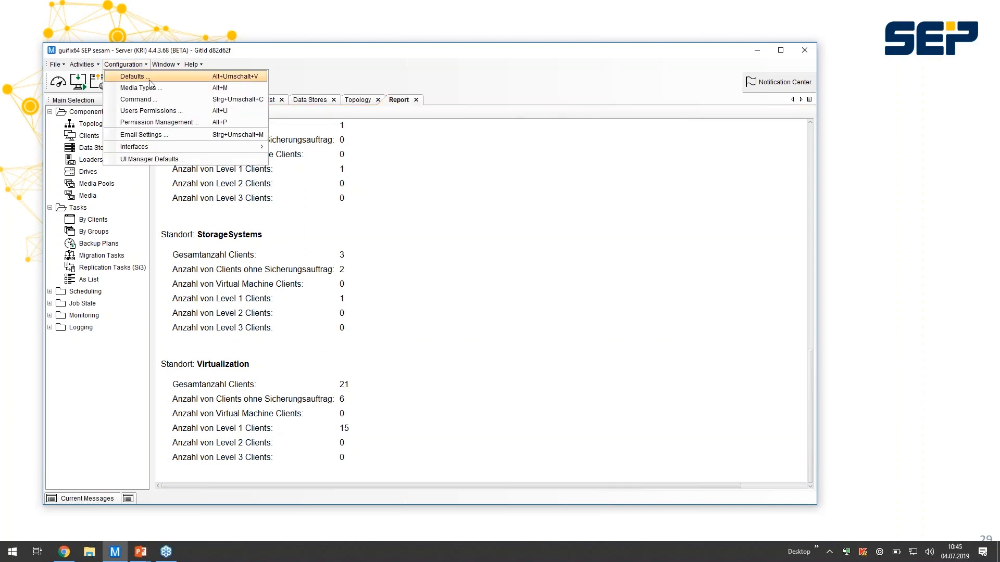
- Open the 'Notify' interface script, enlarge its editor window and examine the status mail and backup report functions
{"action": "mouse_move", "coordinate": [180, 146]}
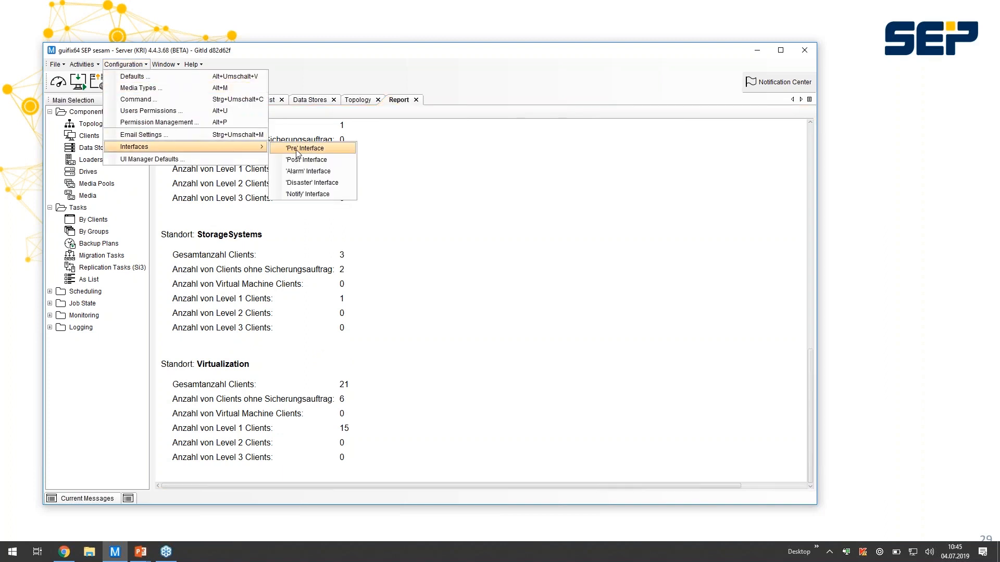
{"action": "left_click", "coordinate": [314, 194]}
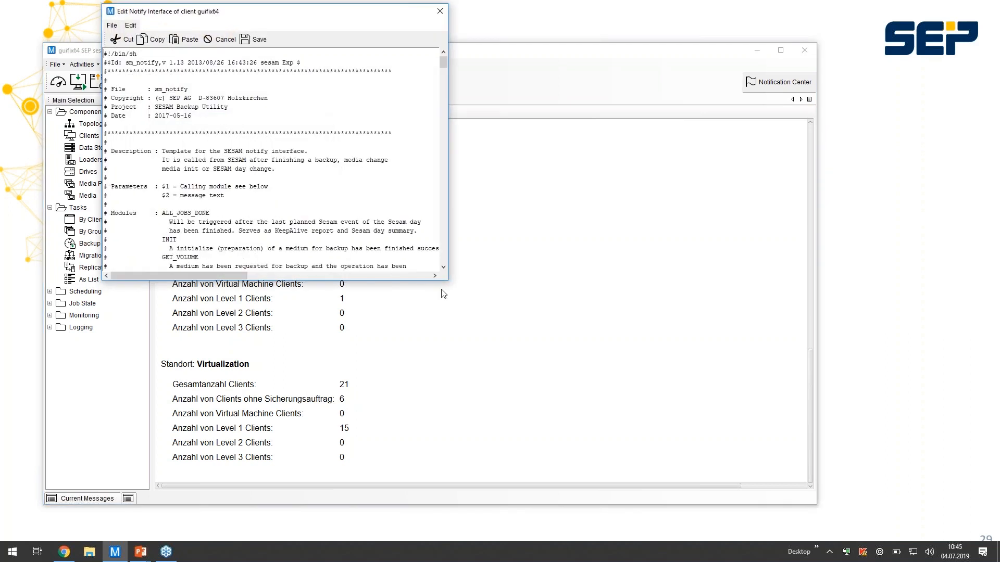
{"action": "left_click_drag", "start_coordinate": [448, 280], "coordinate": [702, 505]}
{"action": "scroll", "coordinate": [542, 386], "scroll_direction": "down", "scroll_amount": 11}
{"action": "scroll", "coordinate": [528, 362], "scroll_direction": "down", "scroll_amount": 20}
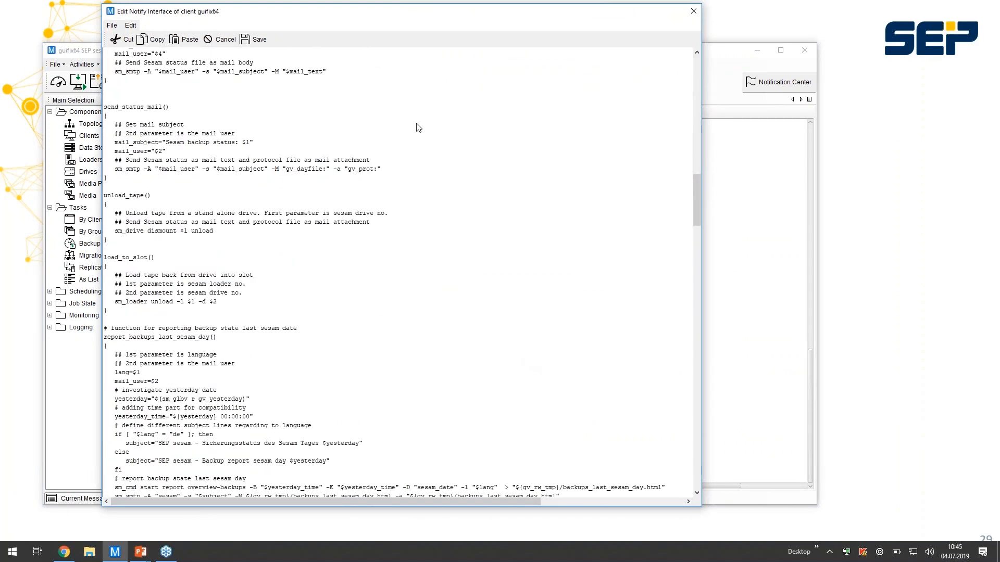
- Examine the notify script's report functions for the last sesam day, the last 24 hours, specified locations and used tapes
{"action": "scroll", "coordinate": [329, 305], "scroll_direction": "down", "scroll_amount": 5}
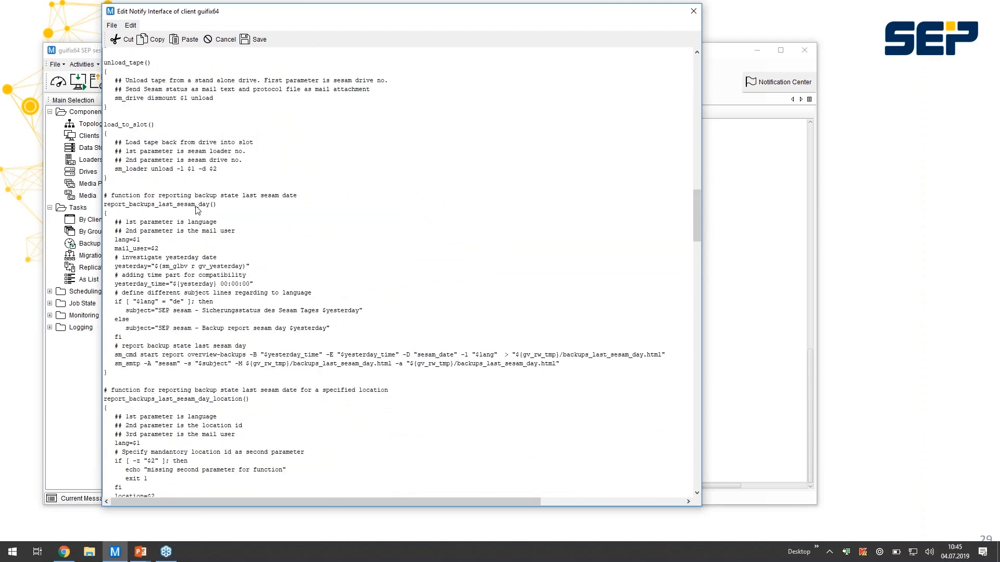
{"action": "scroll", "coordinate": [264, 245], "scroll_direction": "down", "scroll_amount": 3}
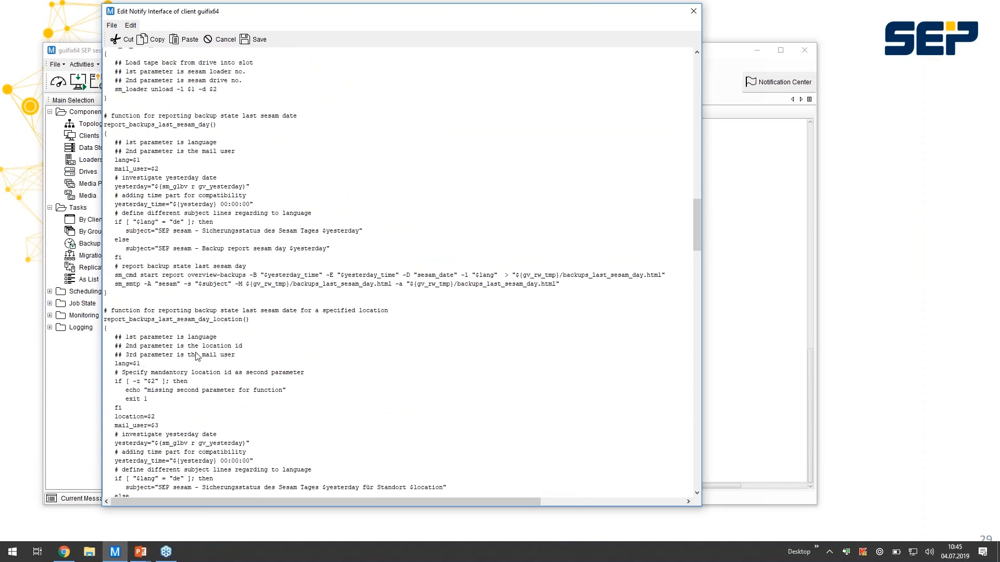
{"action": "scroll", "coordinate": [195, 354], "scroll_direction": "down", "scroll_amount": 9}
{"action": "scroll", "coordinate": [194, 356], "scroll_direction": "down", "scroll_amount": 1}
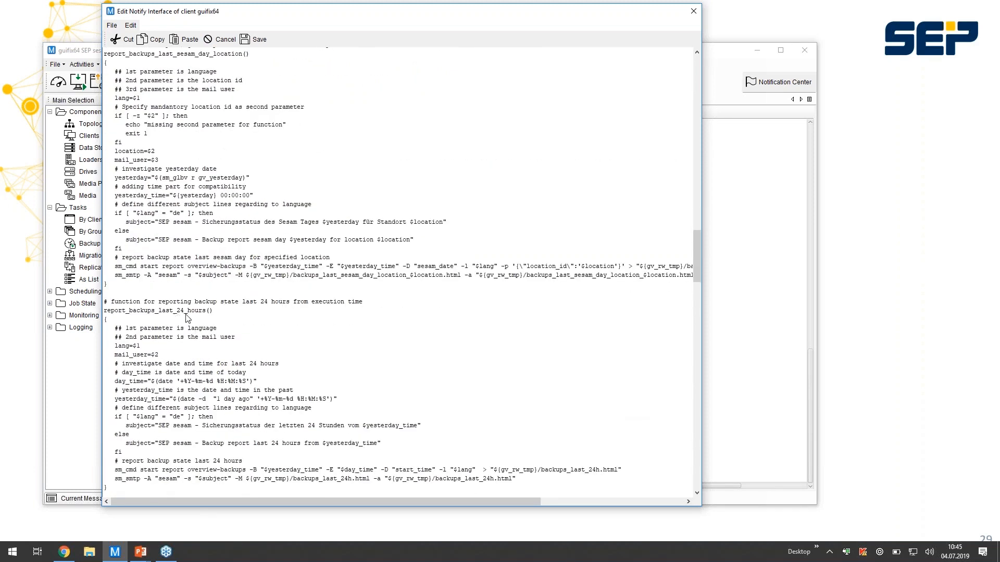
{"action": "scroll", "coordinate": [189, 328], "scroll_direction": "down", "scroll_amount": 10}
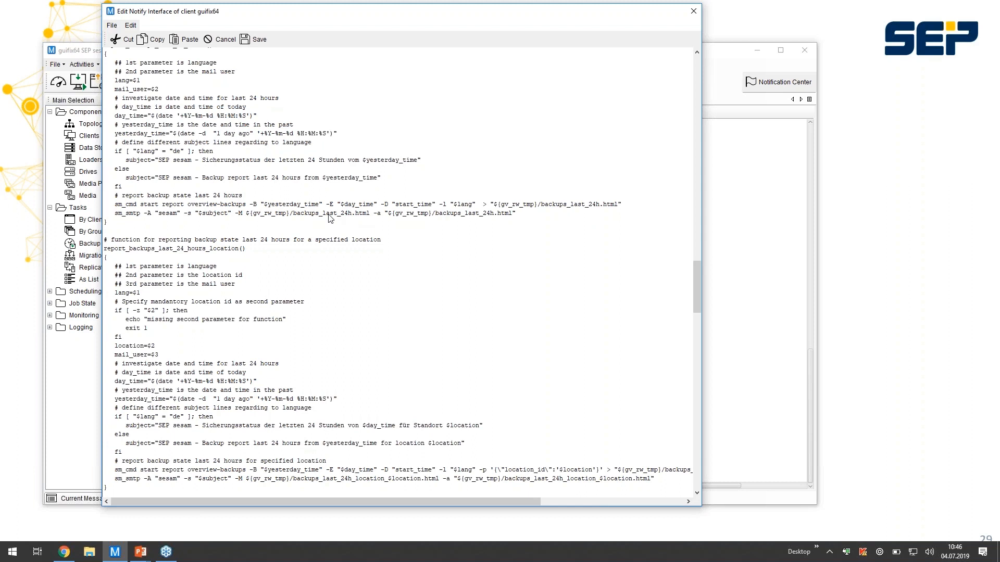
{"action": "scroll", "coordinate": [329, 281], "scroll_direction": "down", "scroll_amount": 20}
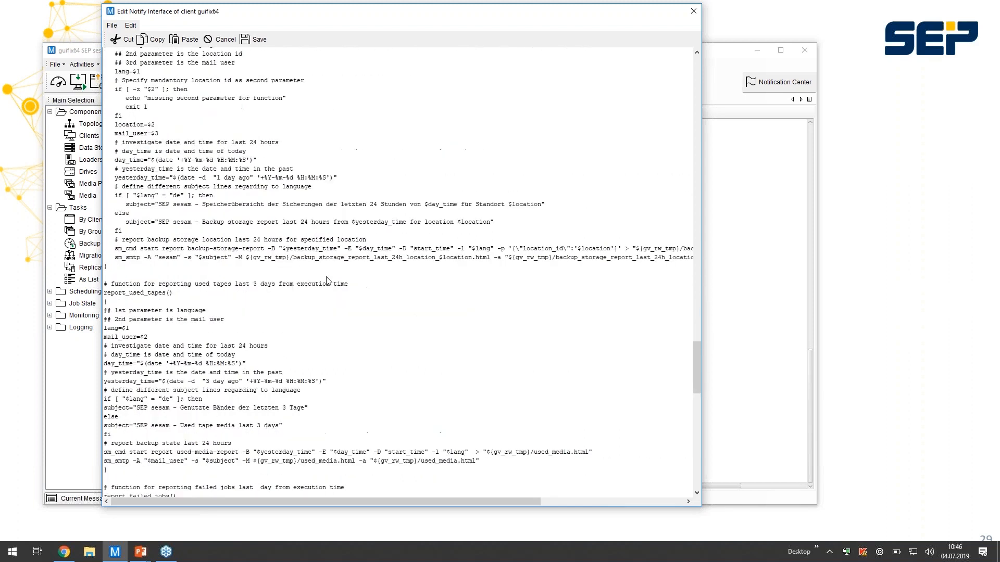
- Examine the script's main section with the calls under the NEWDAY and REPORT events, and the failed jobs report function
{"action": "scroll", "coordinate": [329, 282], "scroll_direction": "down", "scroll_amount": 16}
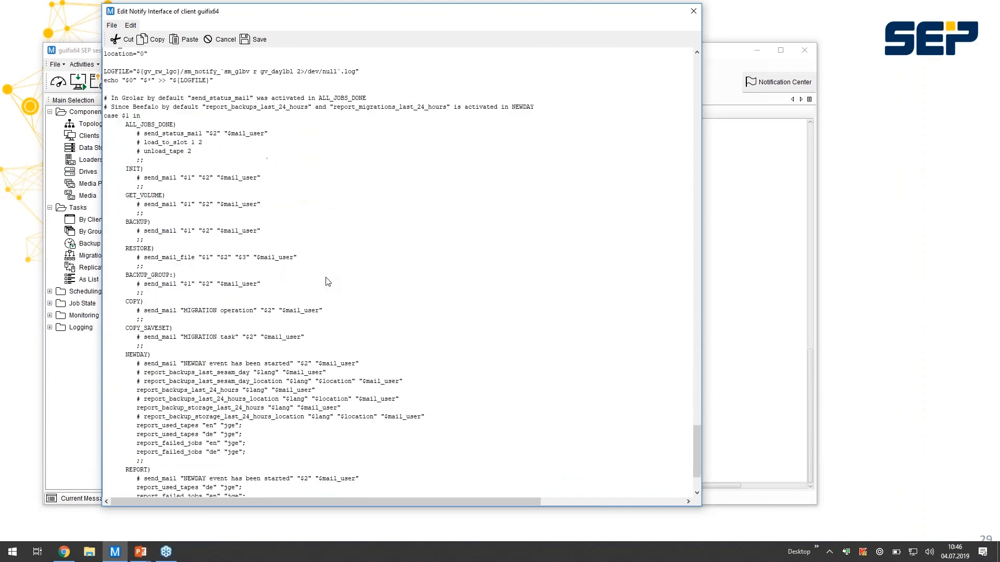
{"action": "scroll", "coordinate": [328, 282], "scroll_direction": "down", "scroll_amount": 3}
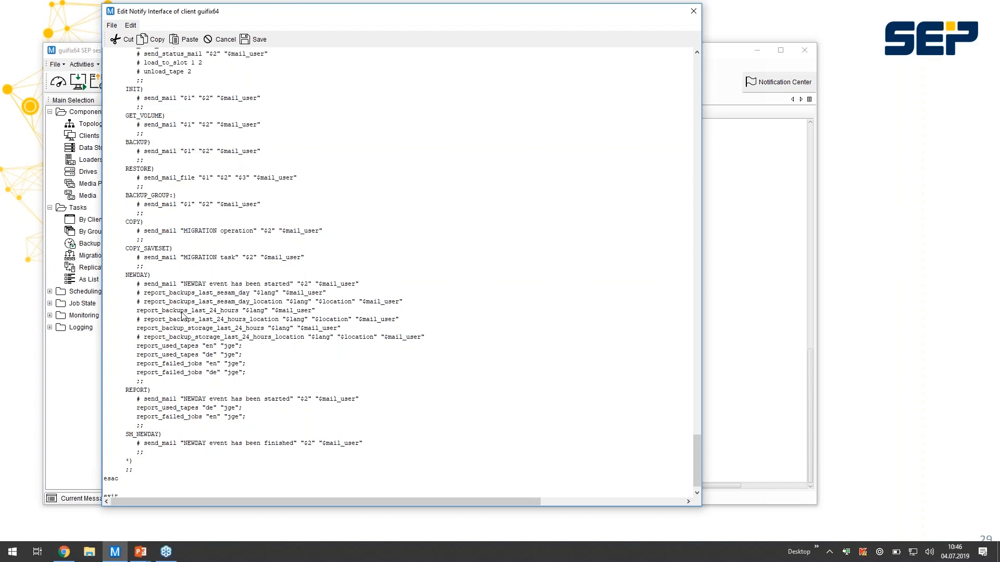
{"action": "left_click", "coordinate": [163, 312]}
{"action": "scroll", "coordinate": [316, 320], "scroll_direction": "up", "scroll_amount": 12}
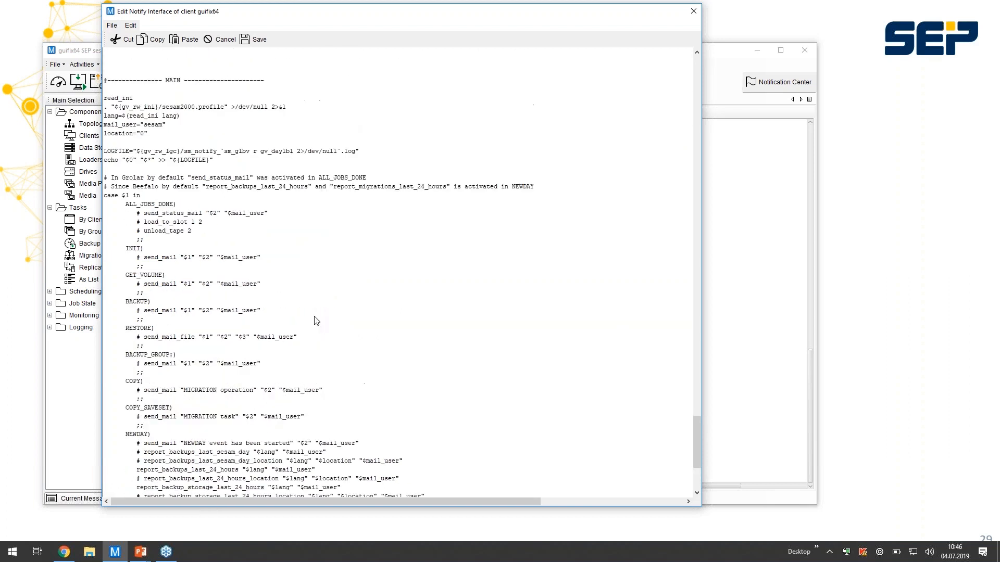
{"action": "scroll", "coordinate": [315, 320], "scroll_direction": "up", "scroll_amount": 3}
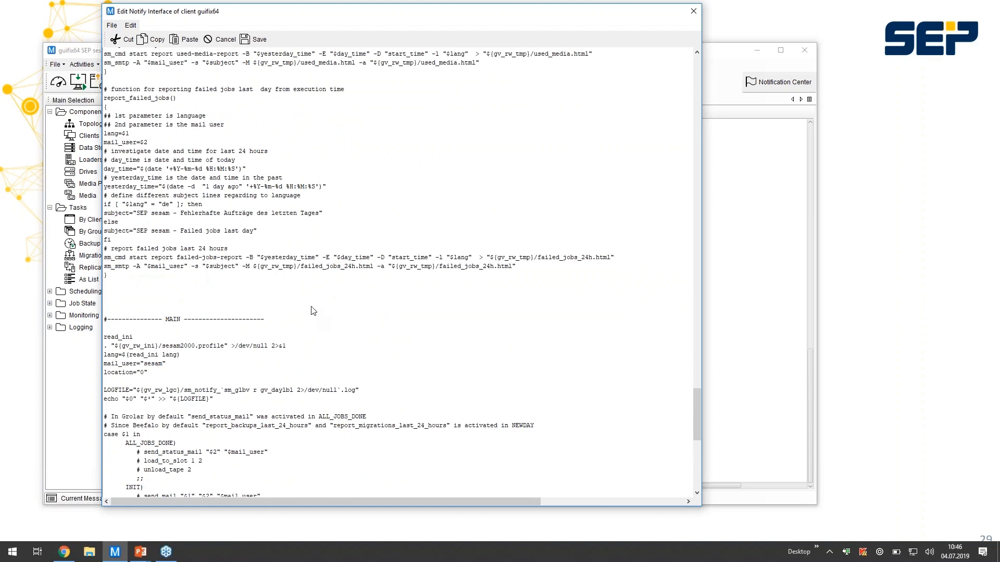
{"action": "scroll", "coordinate": [448, 211], "scroll_direction": "up", "scroll_amount": 13}
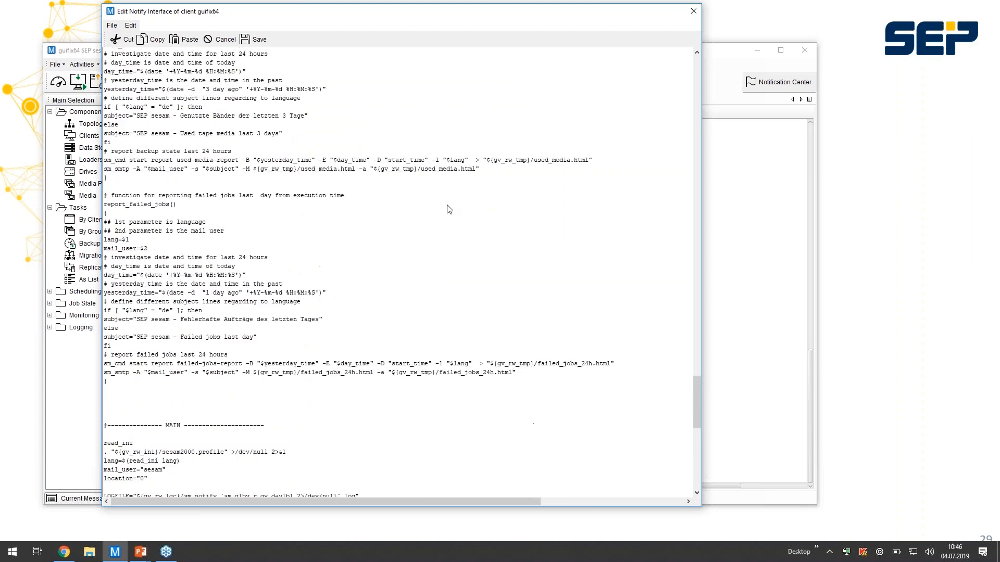
{"action": "scroll", "coordinate": [449, 209], "scroll_direction": "up", "scroll_amount": 5}
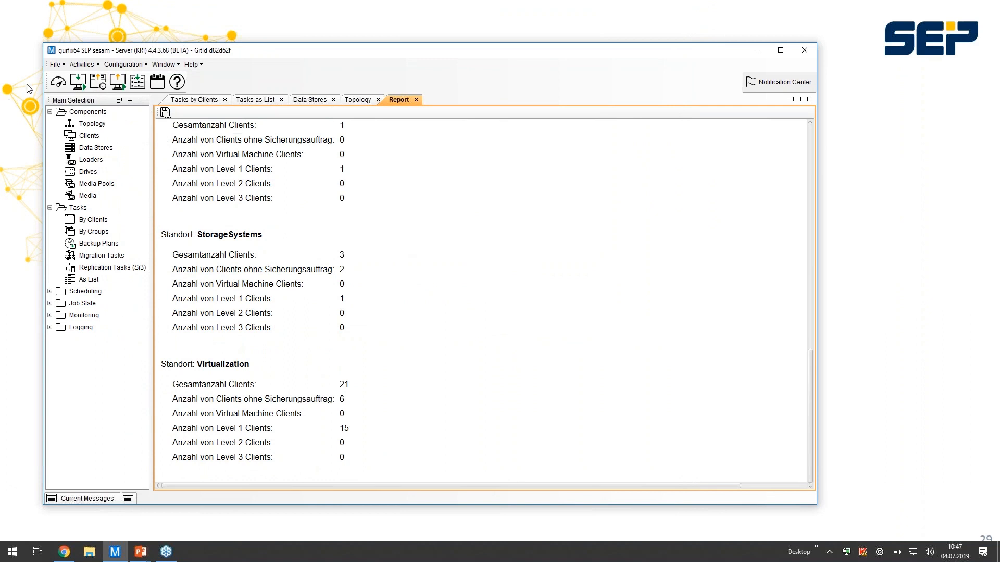
- Open the web dashboard and review its data store status, backup and restore charts, application states and next events
{"action": "left_click", "coordinate": [61, 86]}
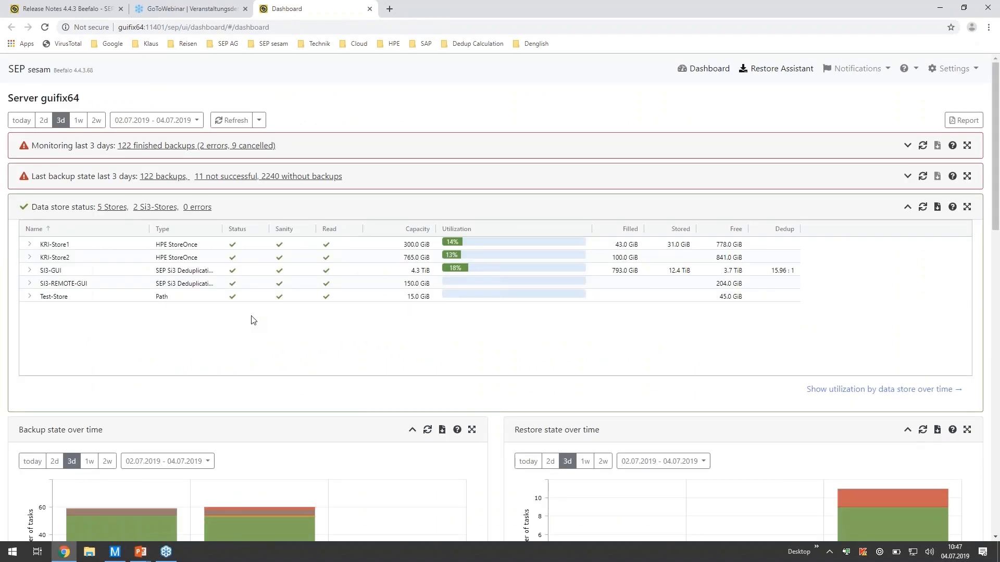
{"action": "scroll", "coordinate": [252, 320], "scroll_direction": "down", "scroll_amount": 4}
{"action": "scroll", "coordinate": [344, 265], "scroll_direction": "down", "scroll_amount": 9}
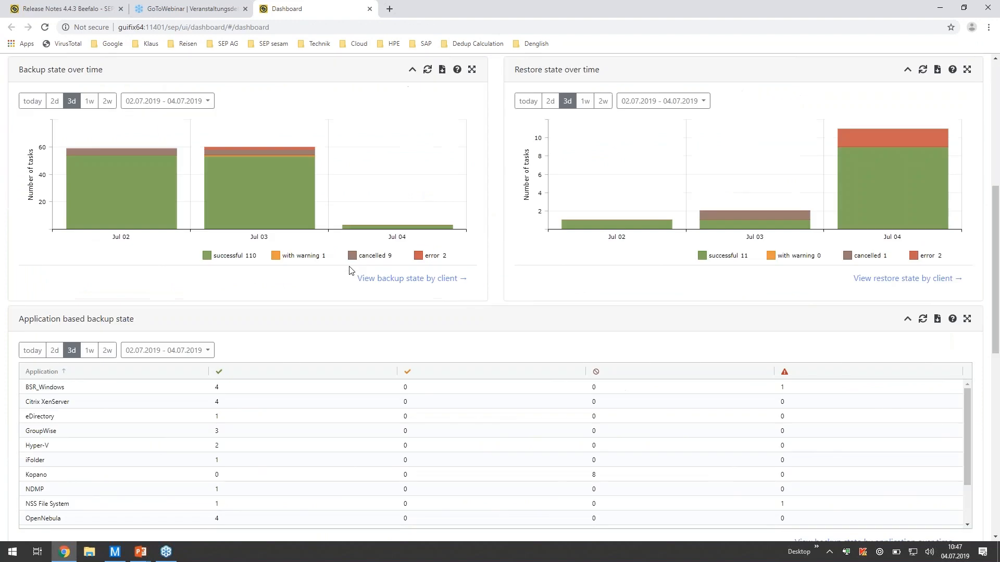
{"action": "scroll", "coordinate": [349, 271], "scroll_direction": "down", "scroll_amount": 4}
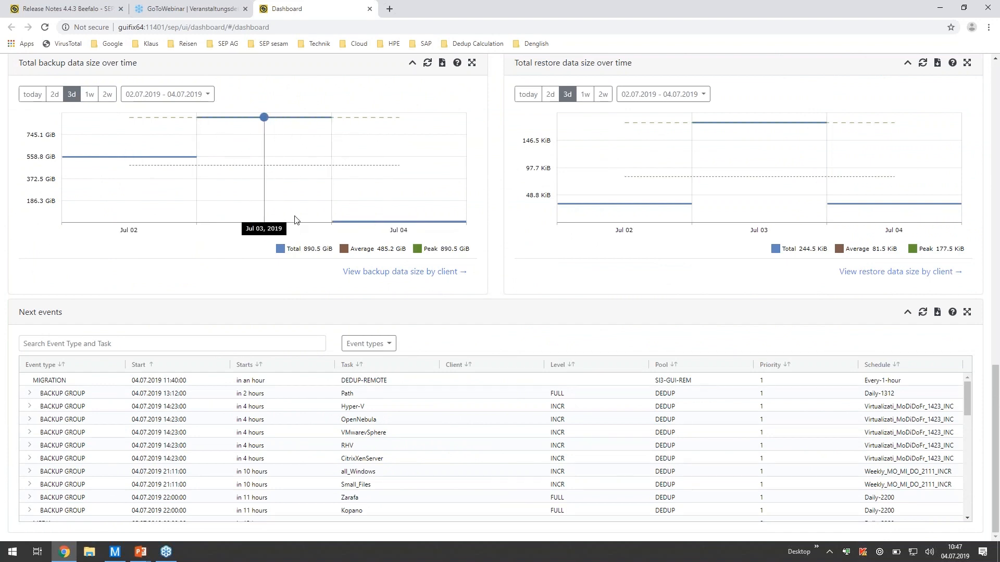
{"action": "scroll", "coordinate": [295, 216], "scroll_direction": "up", "scroll_amount": 15}
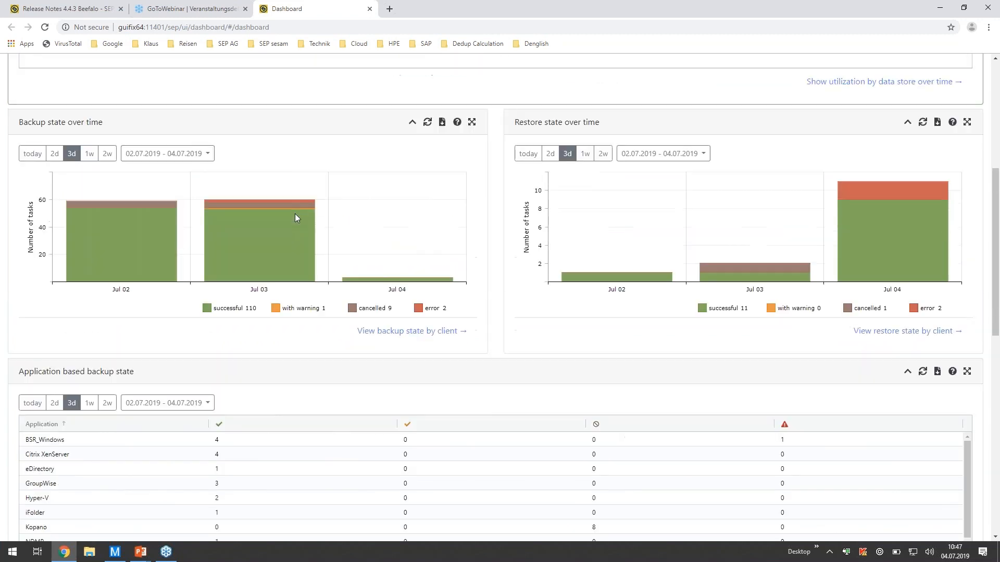
- Start a 'Restore files and directories' job in the Restore Assistant with guifix64 as the source client
{"action": "left_click", "coordinate": [771, 70]}
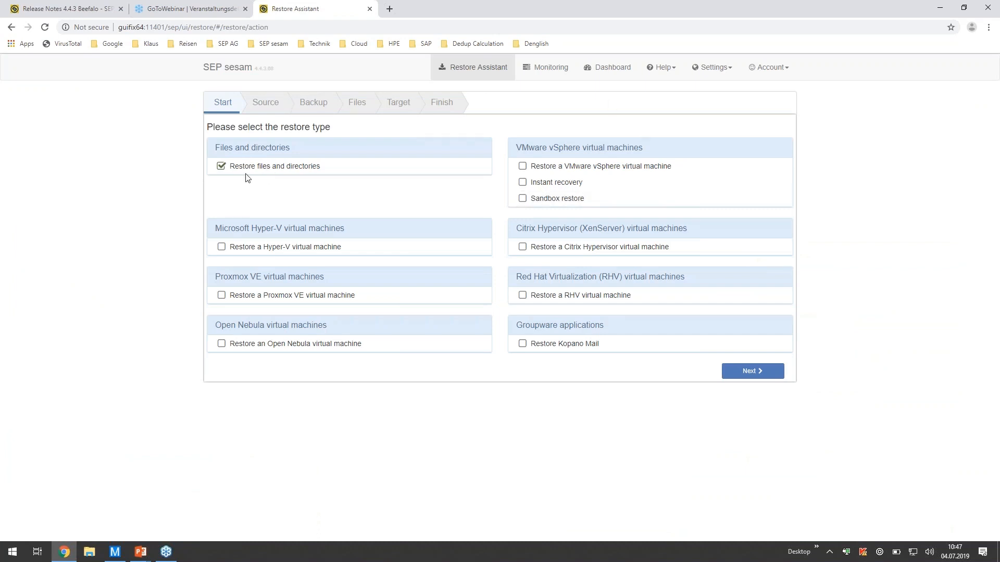
{"action": "left_click", "coordinate": [756, 373]}
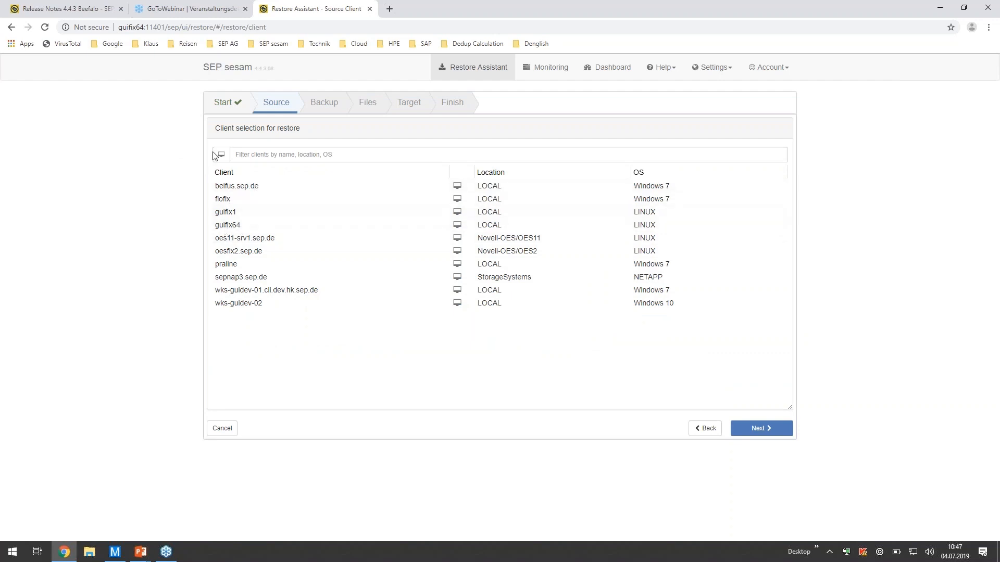
{"action": "left_click", "coordinate": [233, 226]}
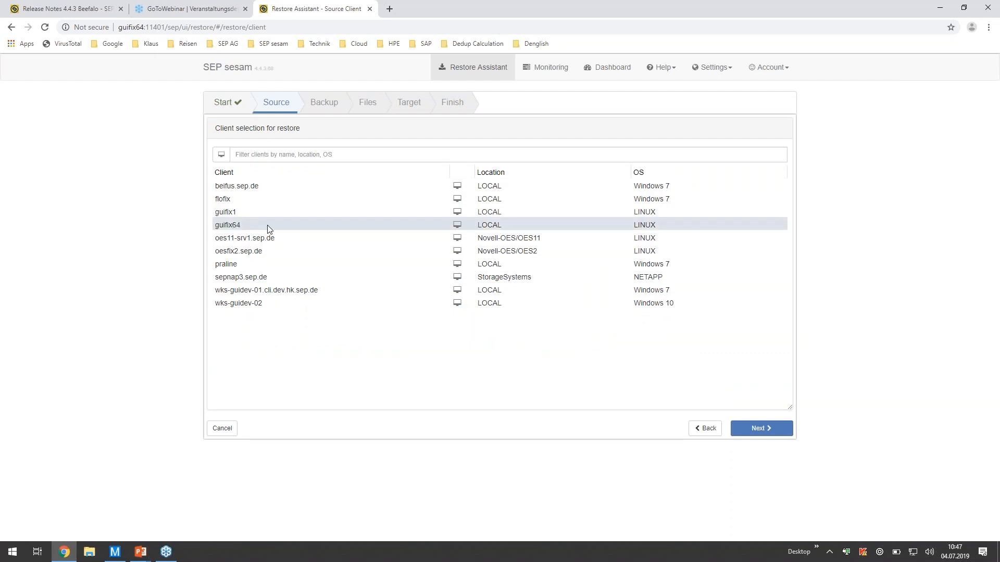
{"action": "left_click", "coordinate": [760, 430]}
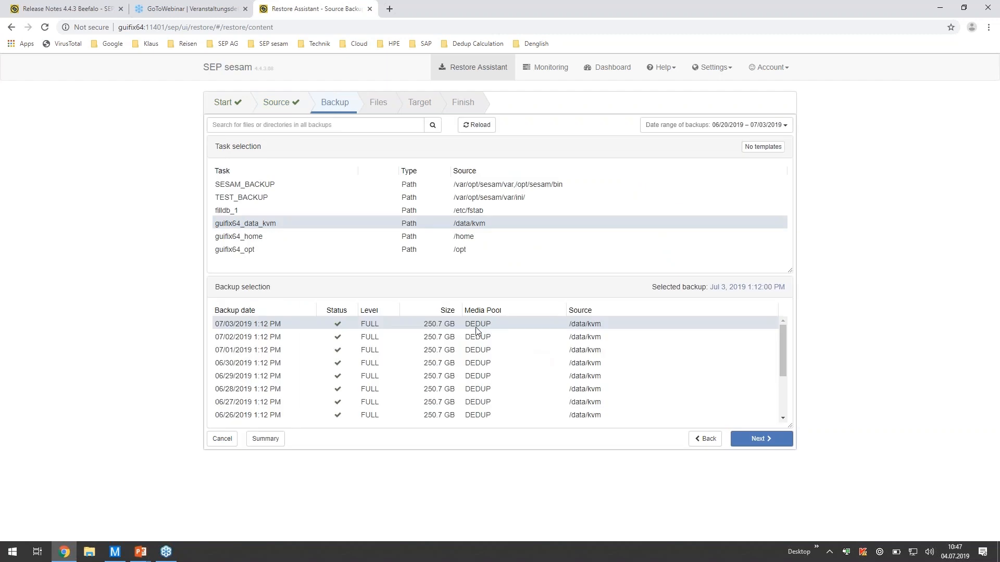
- Choose the TEST_BACKUP task and its 07/01/2019 2:31 PM backup from the KRI-Store1-MP media pool as the restore source
{"action": "left_click", "coordinate": [253, 199]}
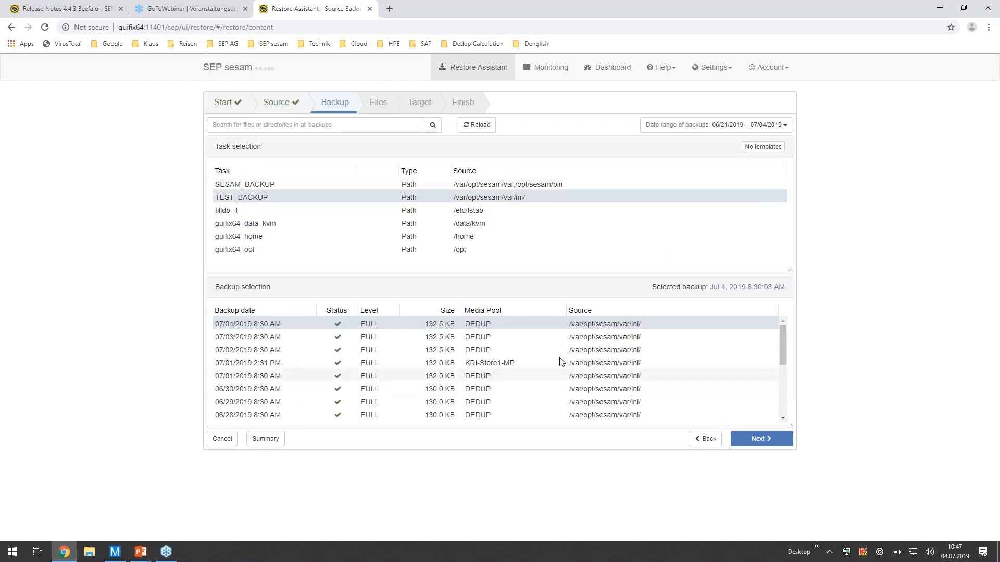
{"action": "left_click", "coordinate": [292, 367]}
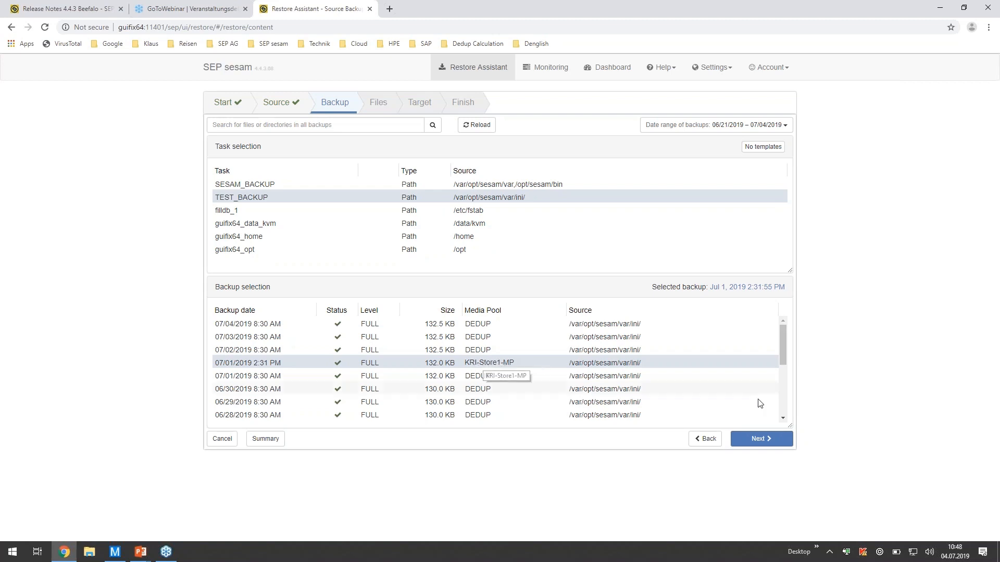
{"action": "left_click", "coordinate": [764, 438]}
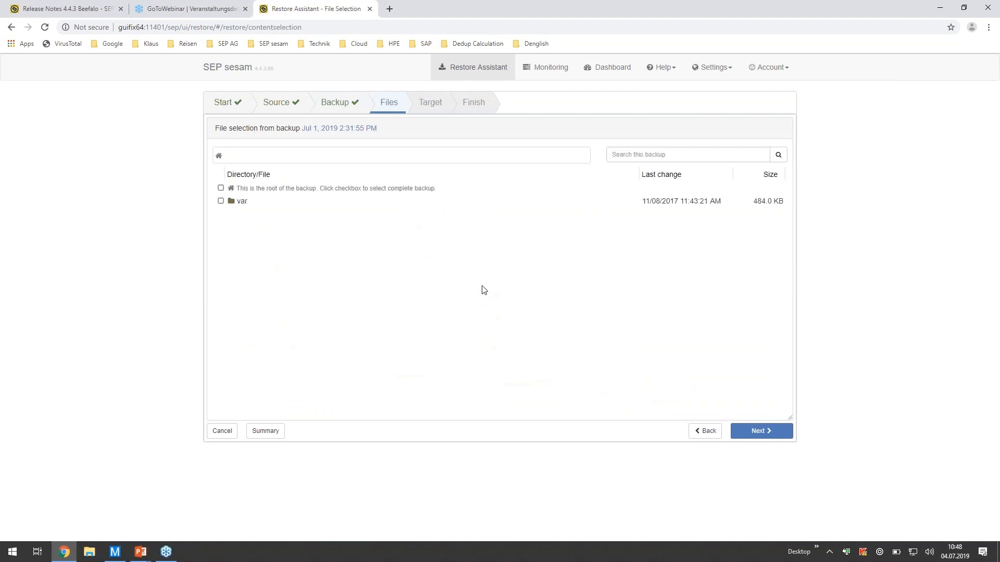
- Browse the backup to var/opt/sesam/var/ini and select the file sm_lic.ini.20190423112812.bak for restoring
{"action": "left_click", "coordinate": [241, 202]}
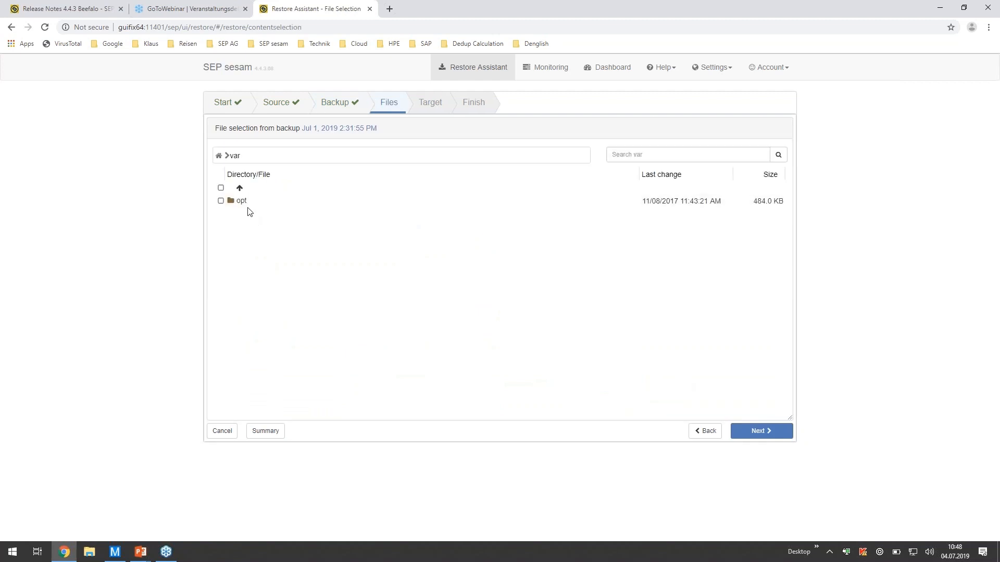
{"action": "left_click", "coordinate": [241, 202]}
{"action": "left_click", "coordinate": [242, 202]}
{"action": "left_click", "coordinate": [242, 202]}
{"action": "left_click", "coordinate": [242, 202]}
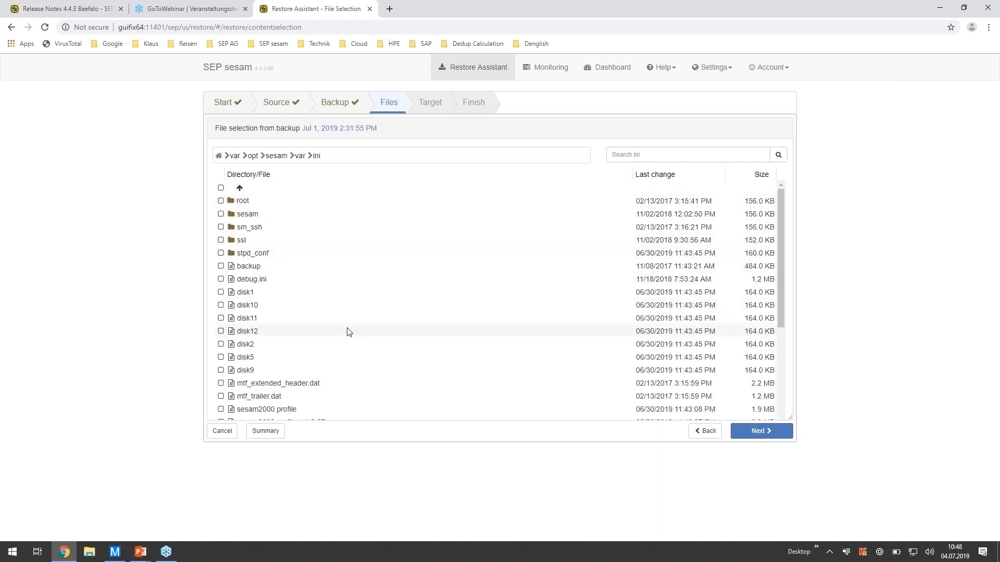
{"action": "scroll", "coordinate": [348, 330], "scroll_direction": "down", "scroll_amount": 3}
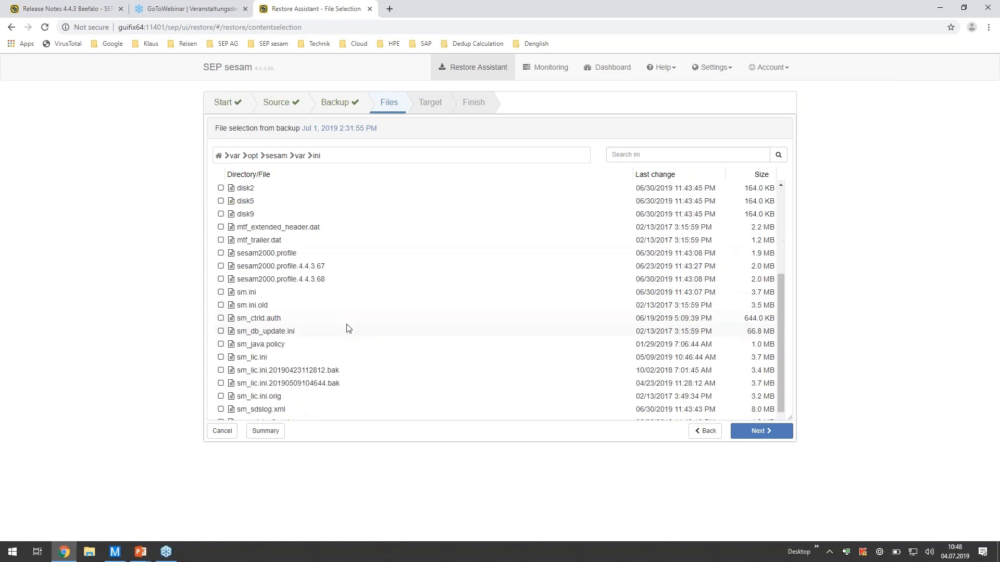
{"action": "scroll", "coordinate": [393, 259], "scroll_direction": "down", "scroll_amount": 1}
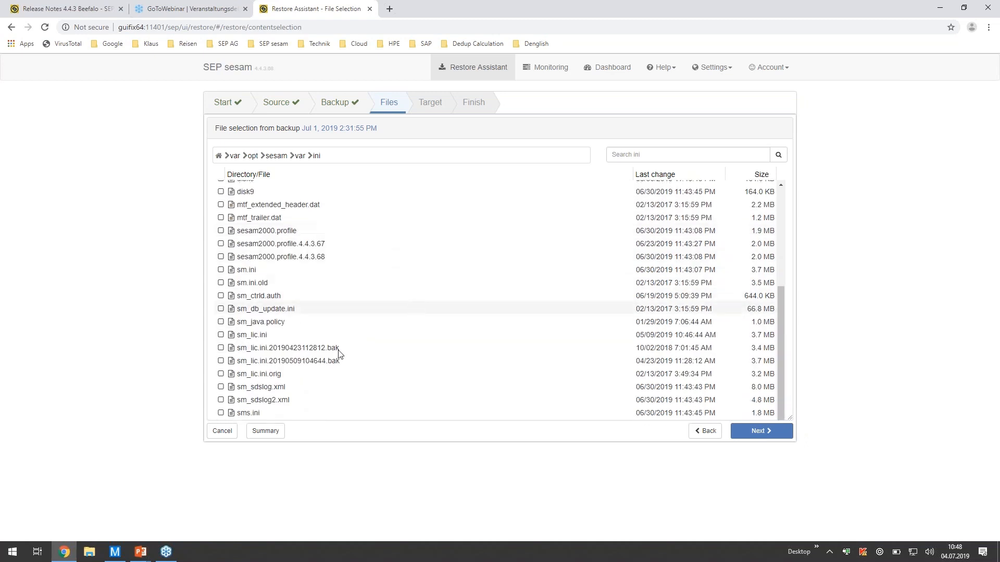
{"action": "left_click", "coordinate": [221, 349]}
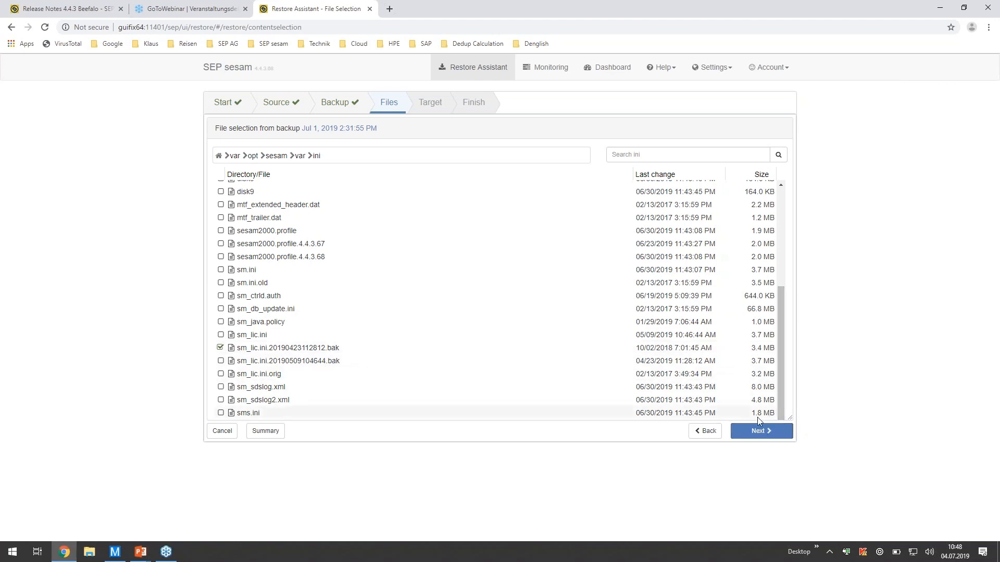
- Accept guifix64 as target with the original path, 'Create new version' and 'Keep original tree structure', and start the restore
{"action": "left_click", "coordinate": [761, 432]}
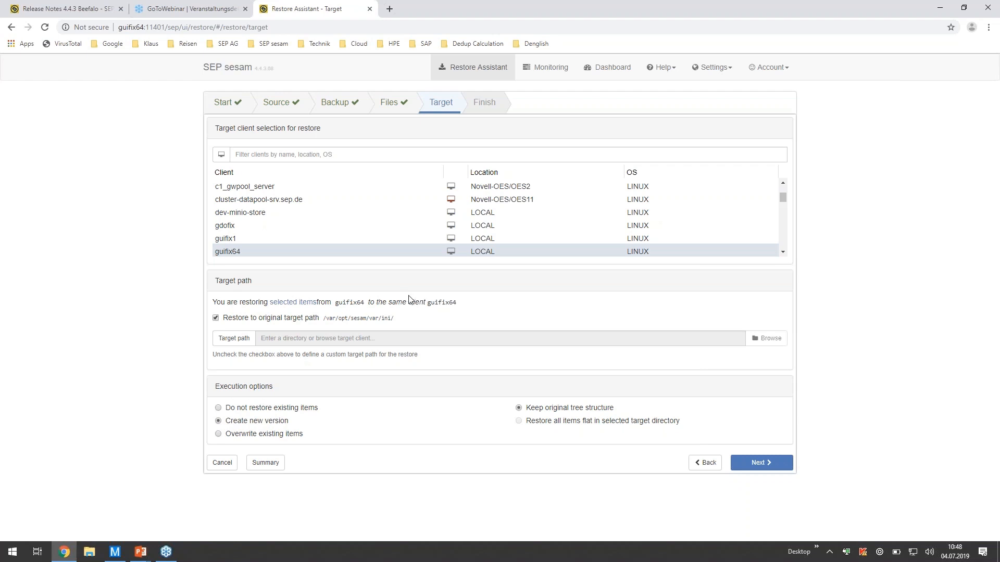
{"action": "left_click", "coordinate": [763, 462]}
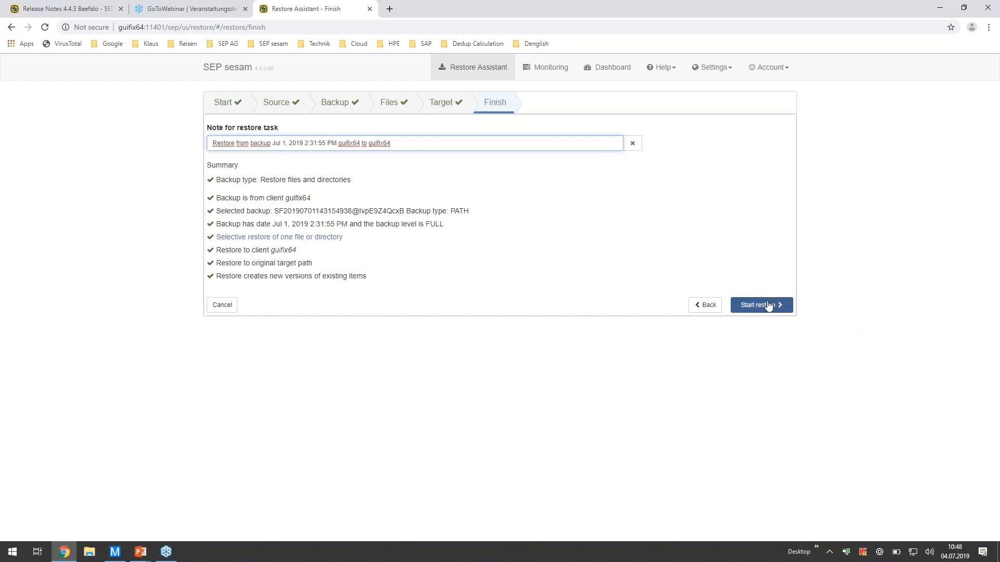
{"action": "left_click", "coordinate": [766, 306]}
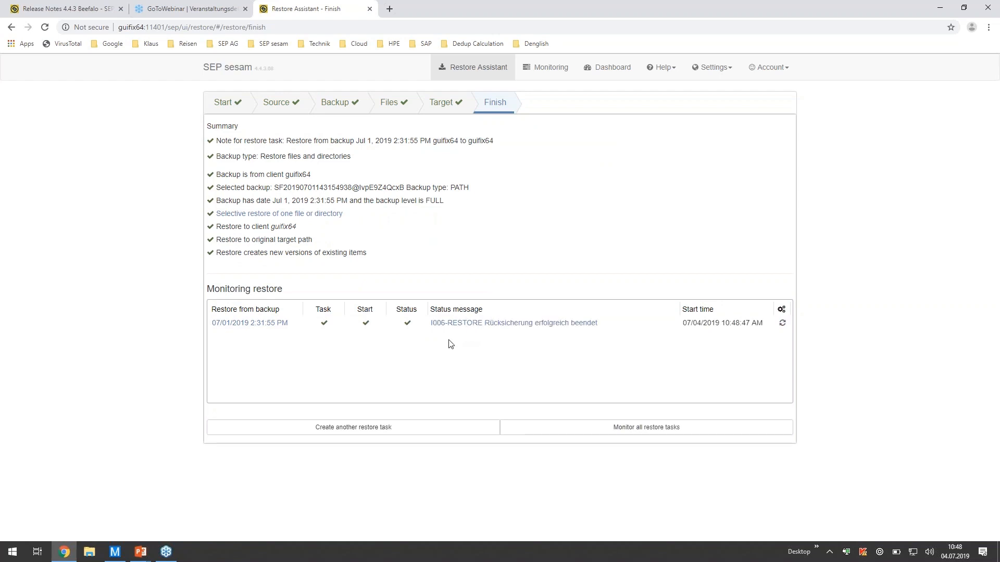
- Open the restore task's details from its status message, show the logfile in a new tab and read the Main Log
{"action": "left_click", "coordinate": [491, 323]}
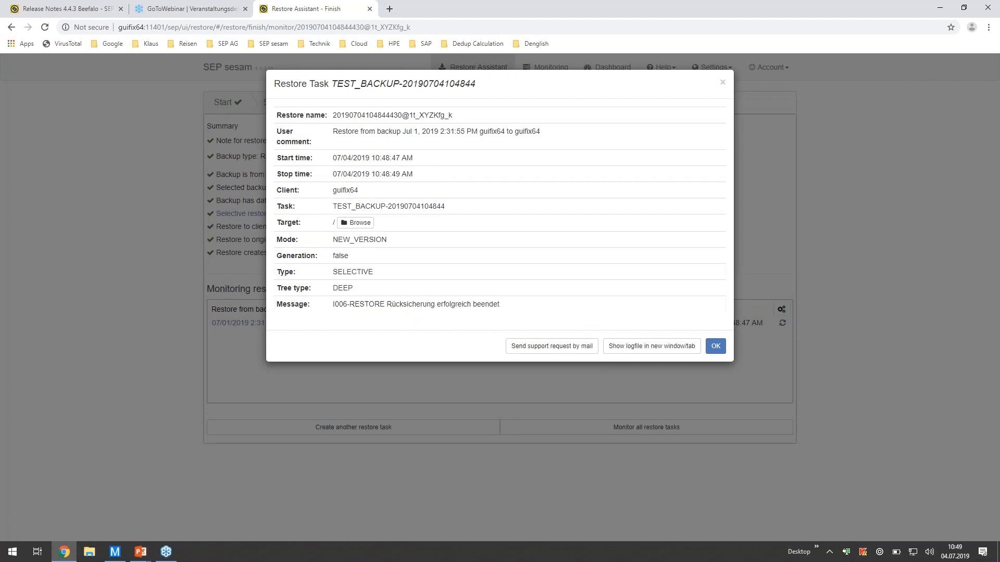
{"action": "left_click", "coordinate": [656, 350]}
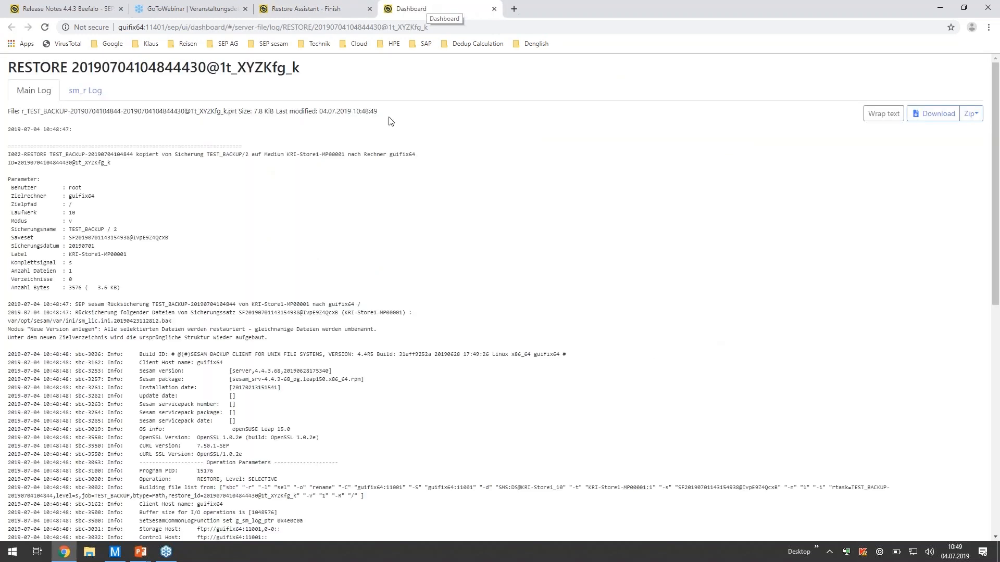
{"action": "scroll", "coordinate": [231, 215], "scroll_direction": "down", "scroll_amount": 9}
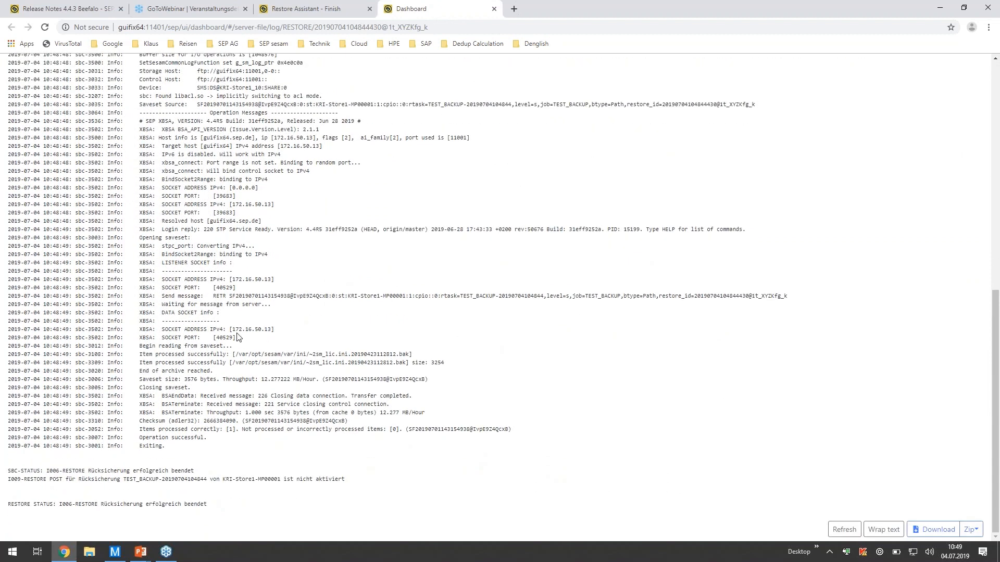
{"action": "scroll", "coordinate": [237, 336], "scroll_direction": "up", "scroll_amount": 10}
- Display the sm_r Log of the restore task and read through its entries
{"action": "left_click", "coordinate": [86, 90]}
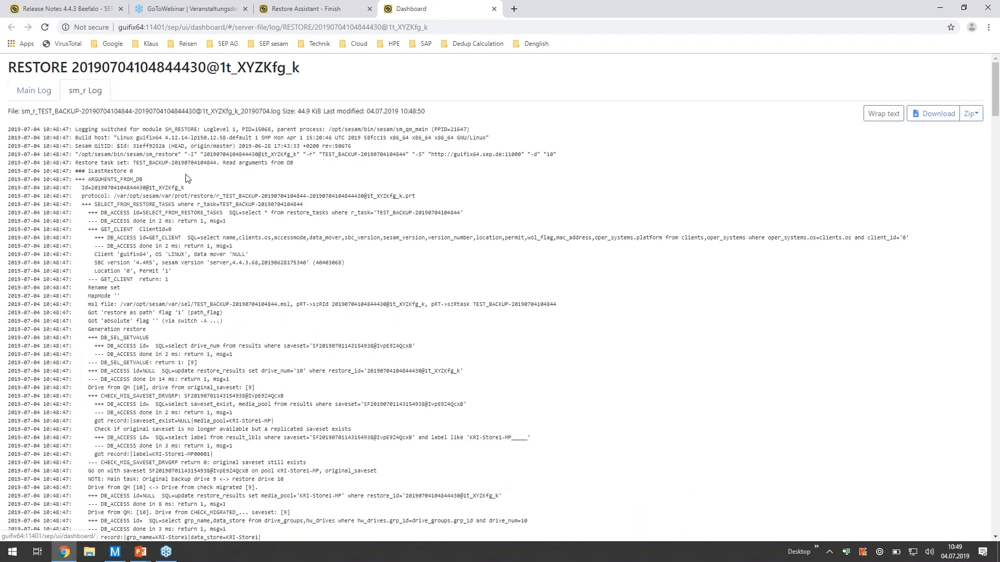
{"action": "scroll", "coordinate": [186, 178], "scroll_direction": "down", "scroll_amount": 12}
{"action": "scroll", "coordinate": [187, 172], "scroll_direction": "down", "scroll_amount": 20}
{"action": "scroll", "coordinate": [186, 173], "scroll_direction": "up", "scroll_amount": 20}
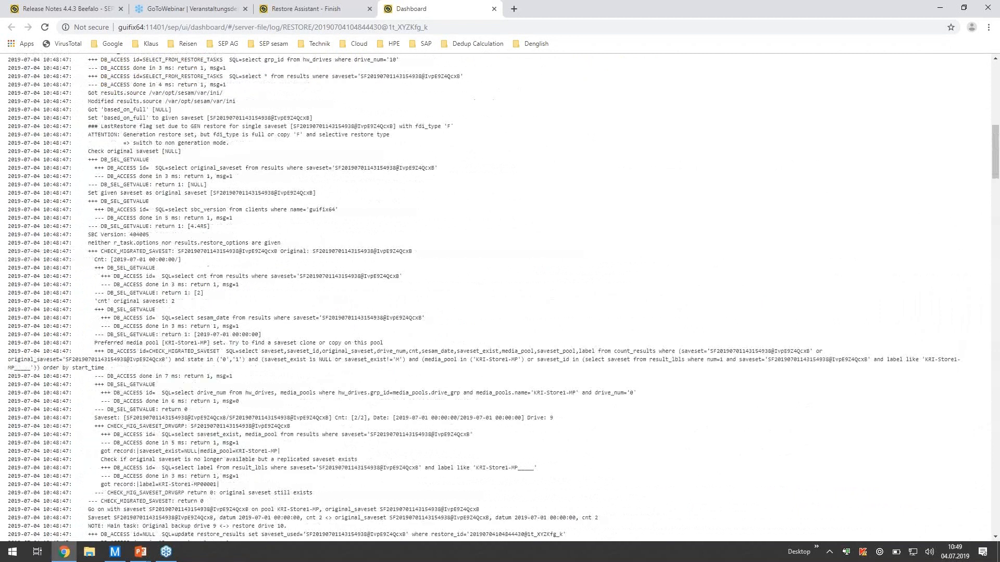
- Toggle text wrapping for the sm_r Log and look through its entries
{"action": "scroll", "coordinate": [186, 172], "scroll_direction": "up", "scroll_amount": 20}
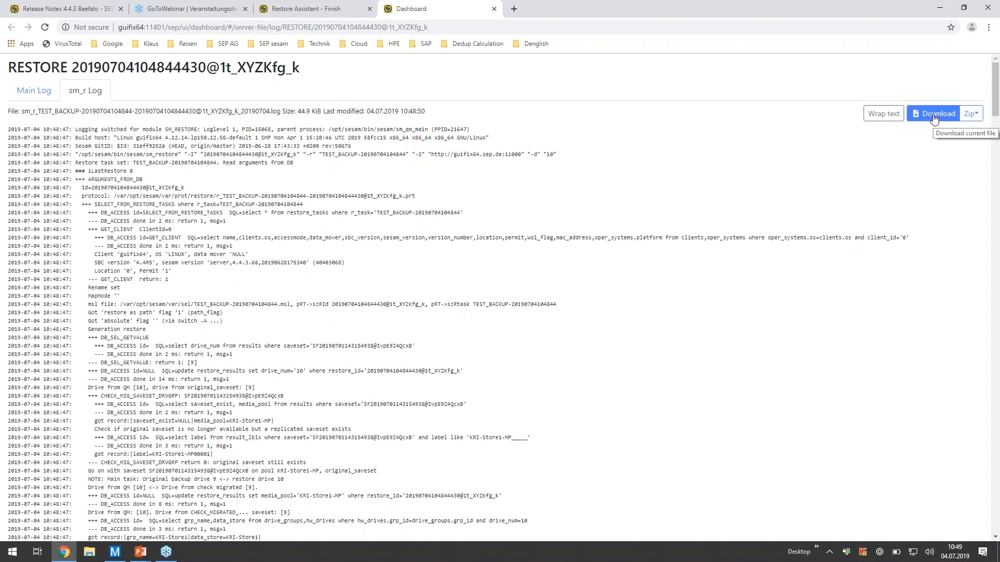
{"action": "left_click", "coordinate": [884, 115]}
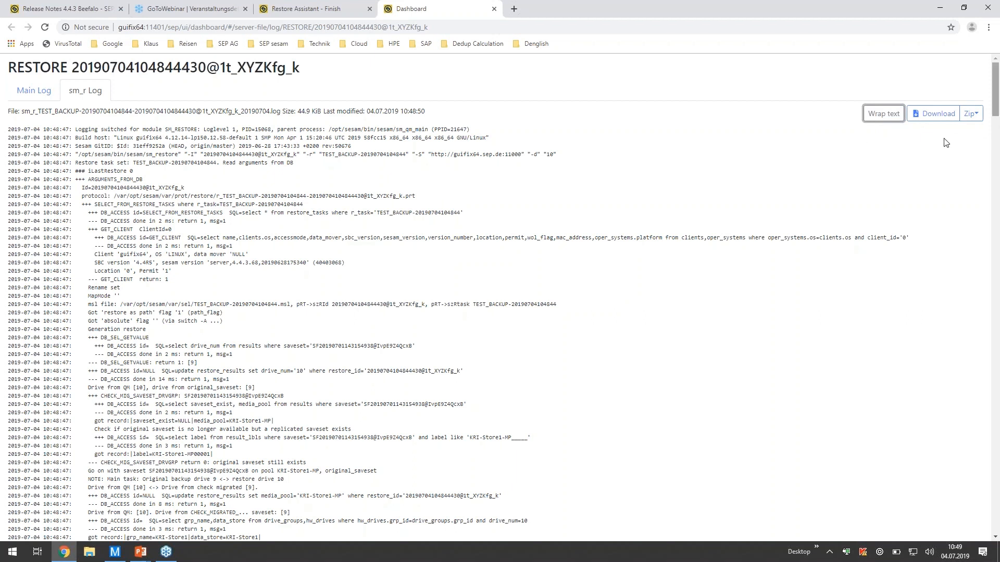
{"action": "scroll", "coordinate": [633, 336], "scroll_direction": "down", "scroll_amount": 15}
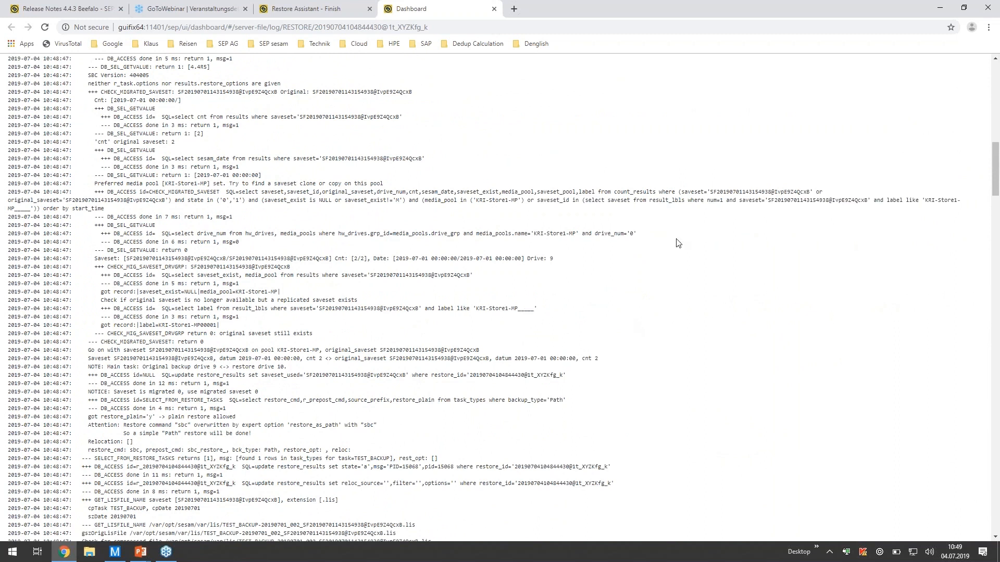
{"action": "scroll", "coordinate": [677, 241], "scroll_direction": "up", "scroll_amount": 15}
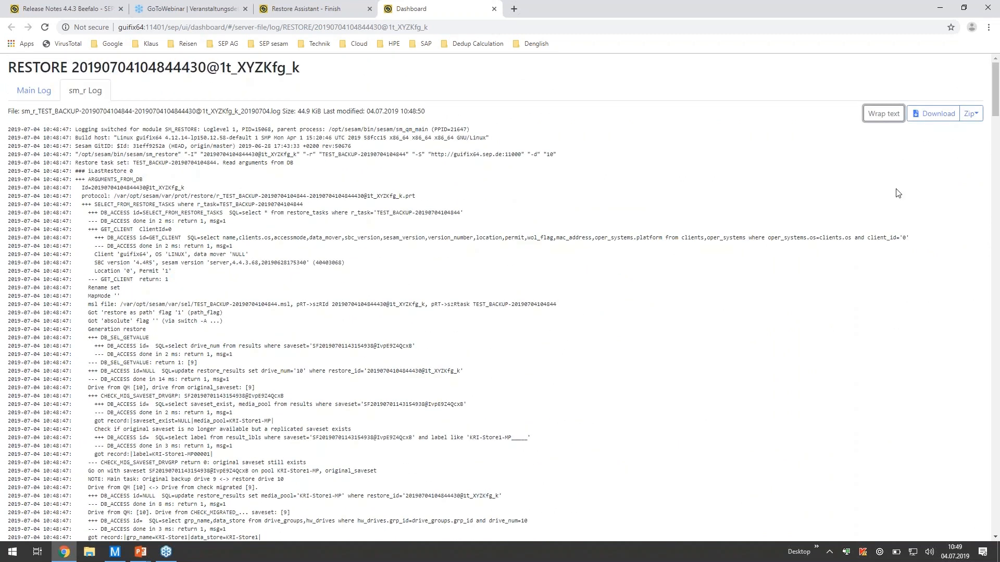
- Show the Zip options for downloading all log files as an archive, and view the end of the sm_r Log
{"action": "left_click", "coordinate": [971, 113]}
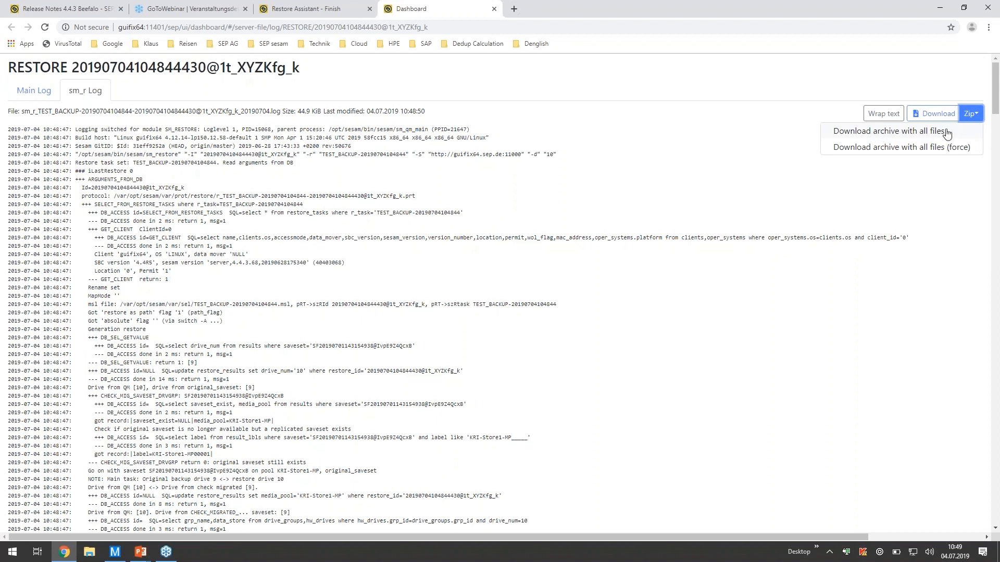
{"action": "left_click_drag", "start_coordinate": [996, 108], "coordinate": [995, 555]}
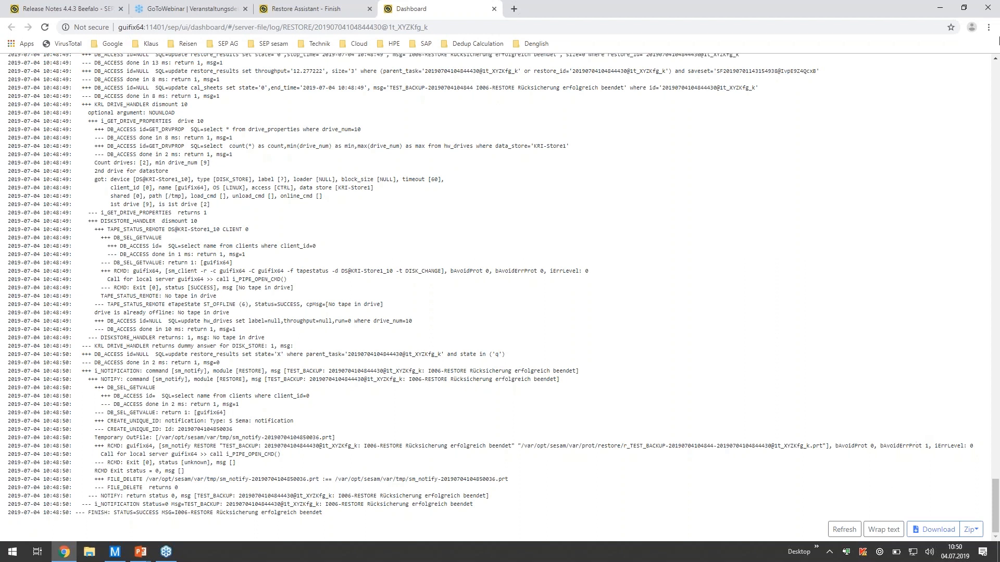
- Minimize the browser and switch back to the closing slide of the PowerPoint presentation
{"action": "left_click", "coordinate": [936, 6]}
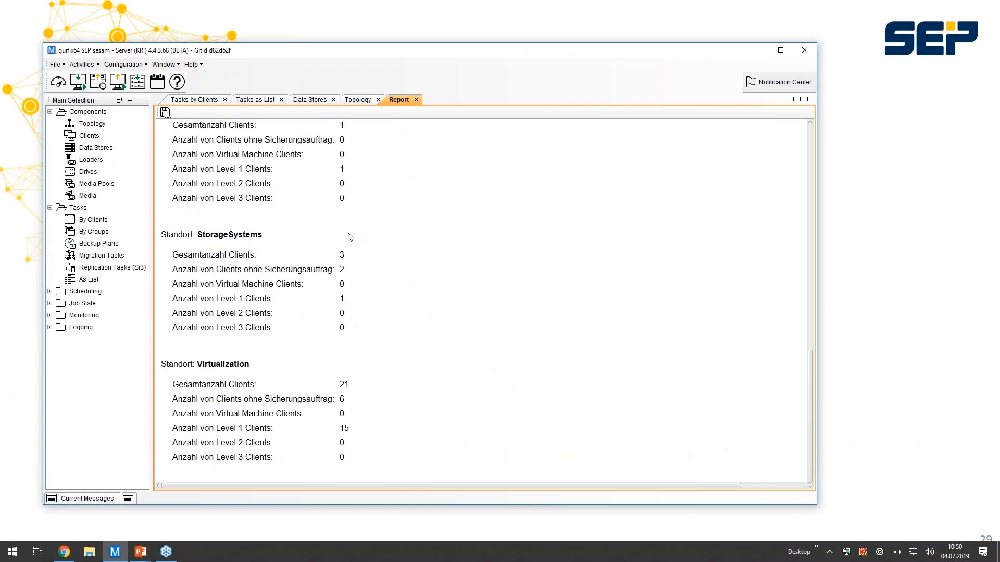
{"action": "left_click", "coordinate": [617, 23]}
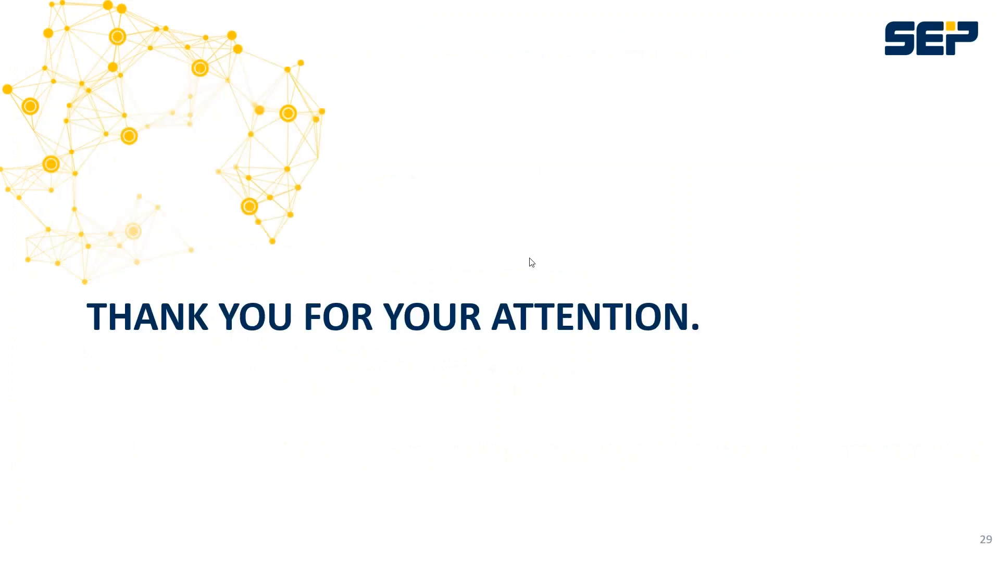